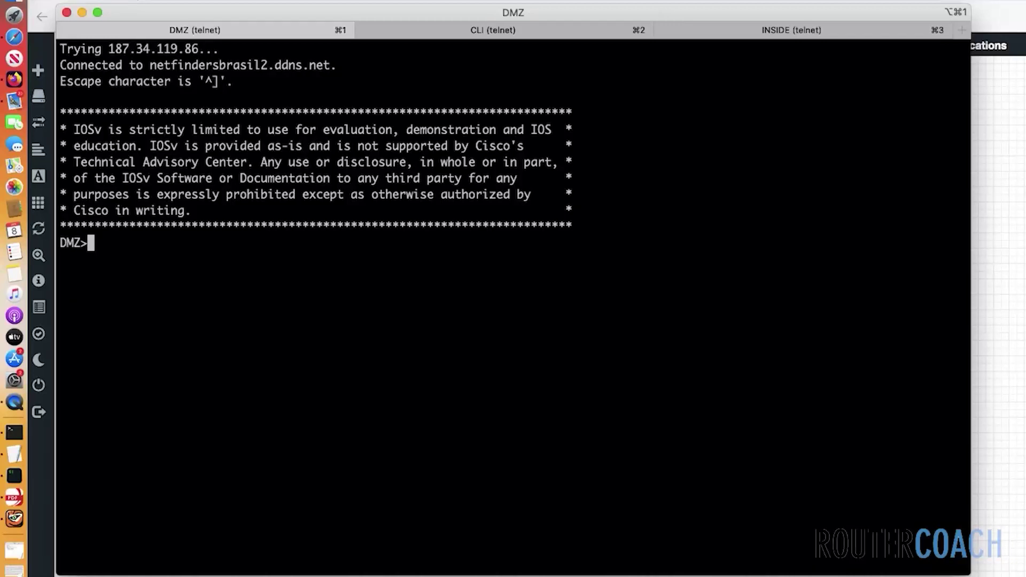
Enable the DMZ router, confirm ping to 192.168.10.2 fails, and enter configuration mode
type("en")
key("Return")
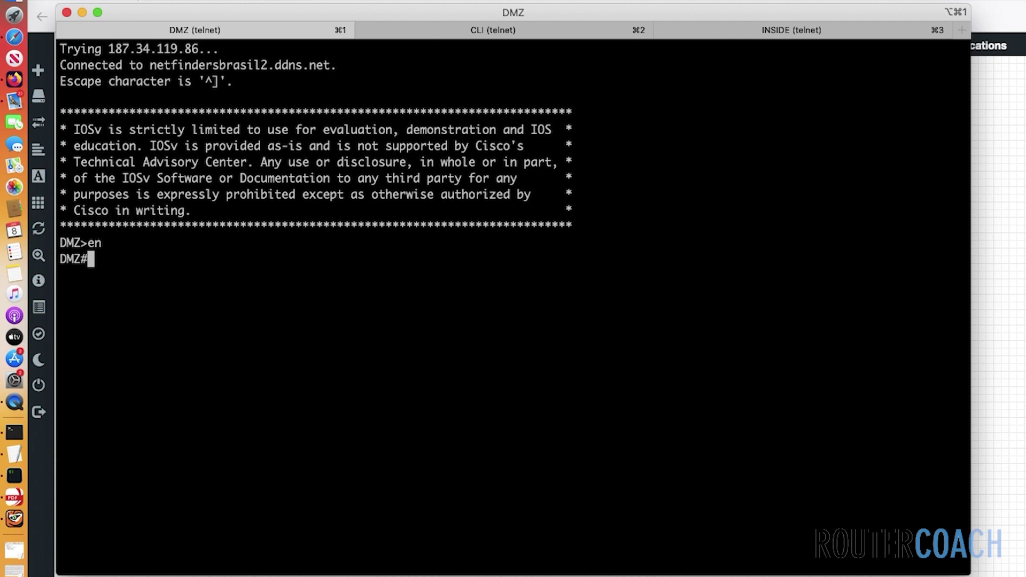
type("ping 192.168.")
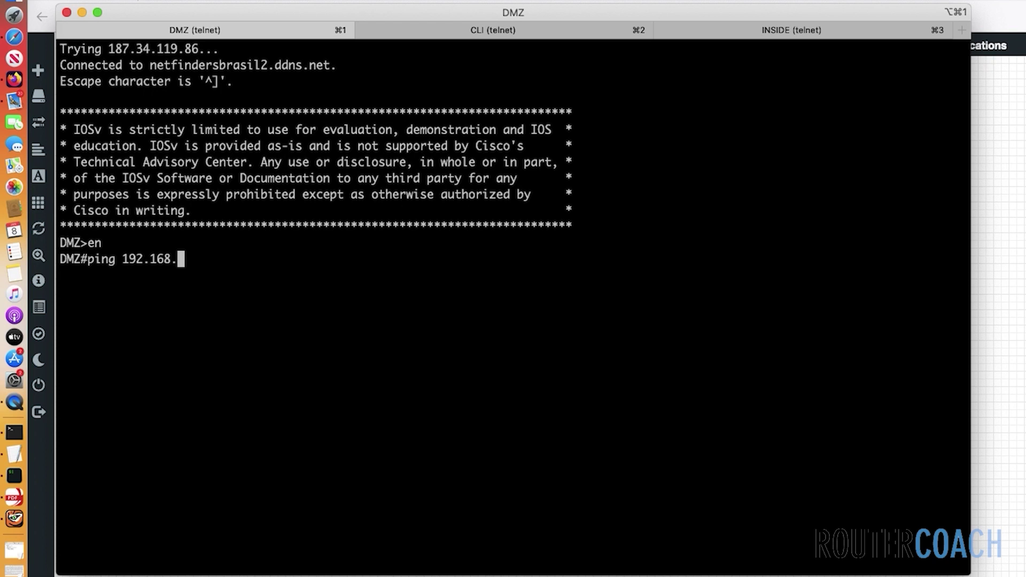
type("10.2")
key("Return")
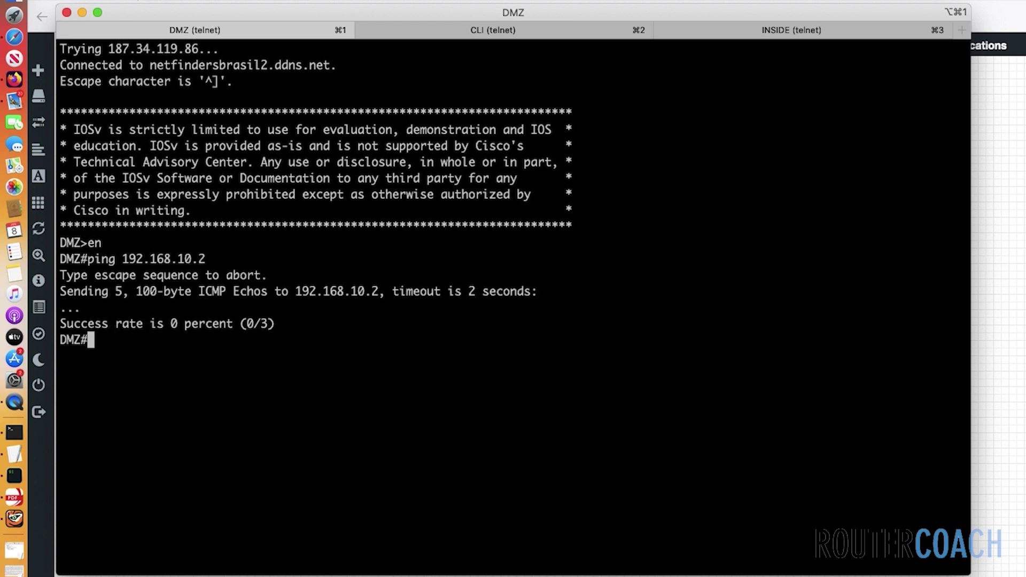
type("conf t")
key("Return")
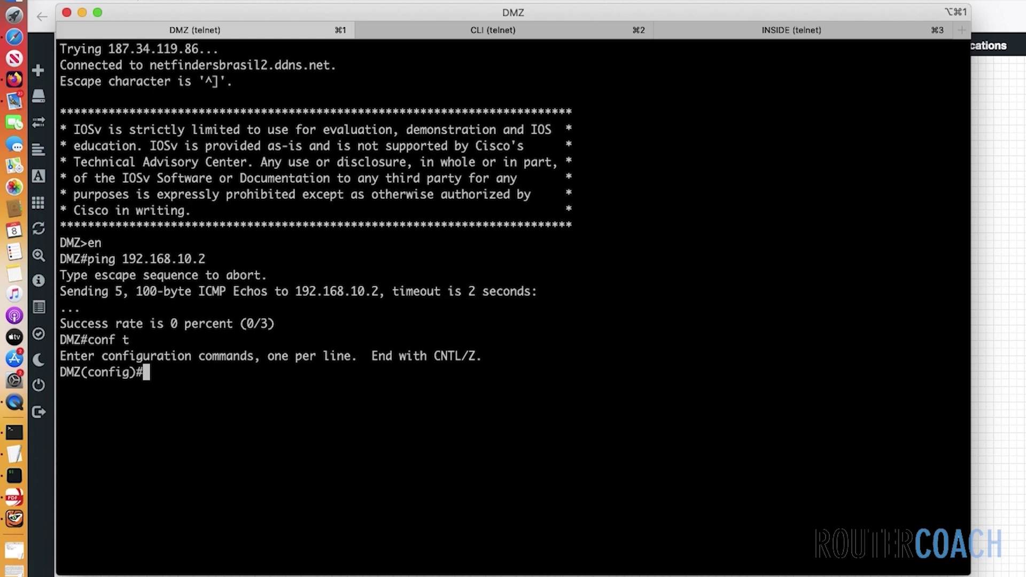
type("access-list D")
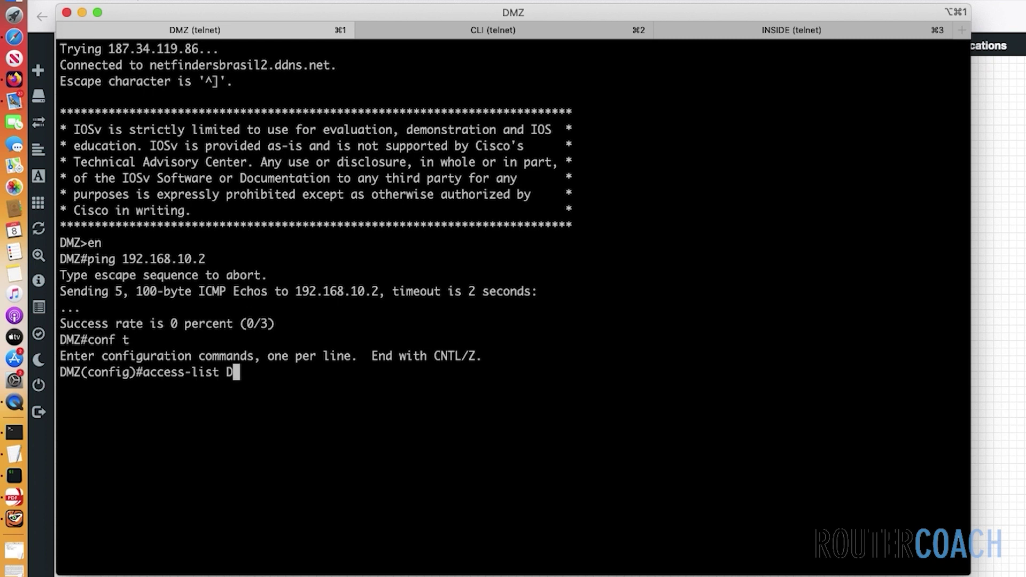
type("MZ-INSIDE ")
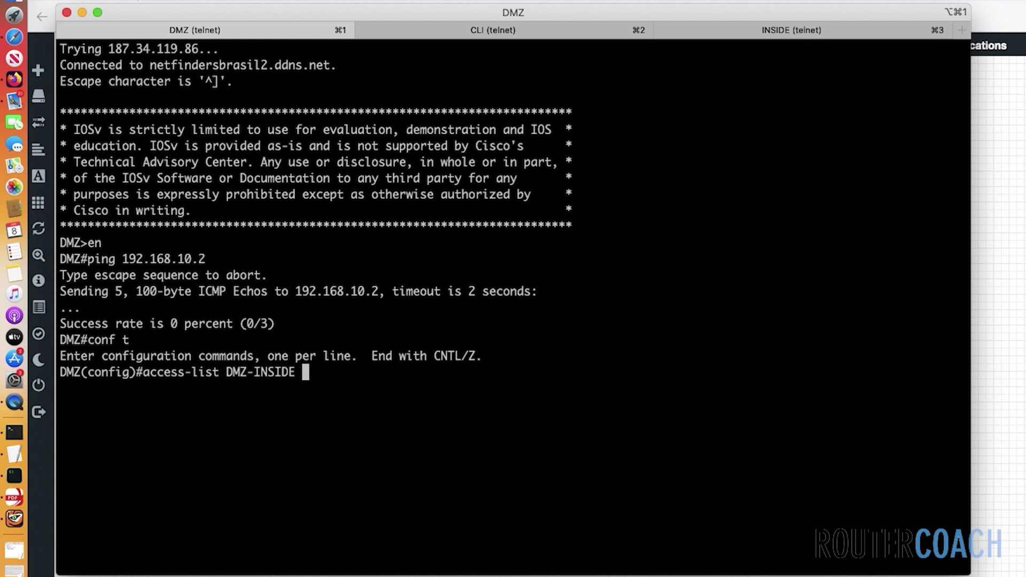
type("ext")
key("Tab")
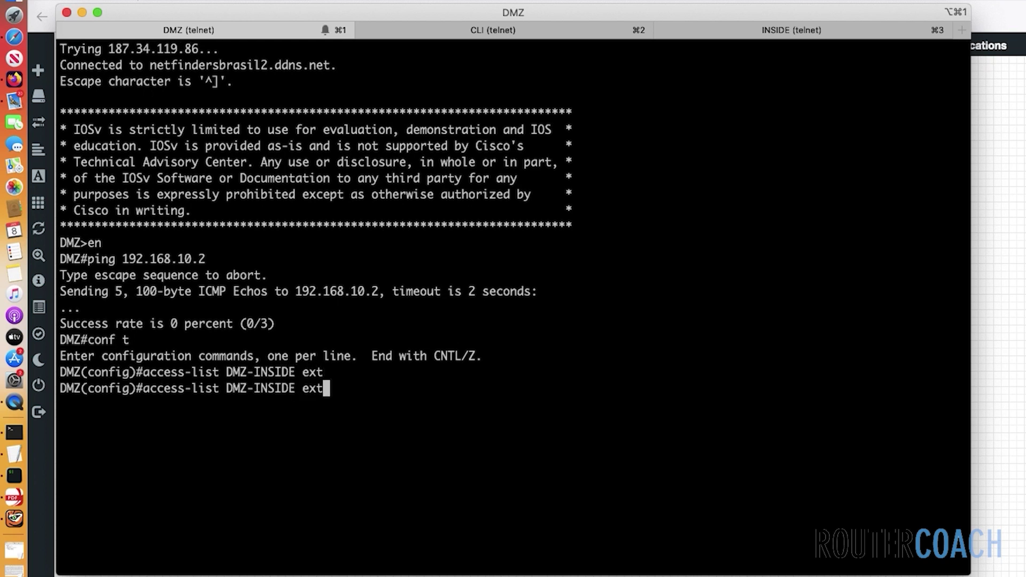
key("BackSpace")
key("BackSpace")
key("BackSpace")
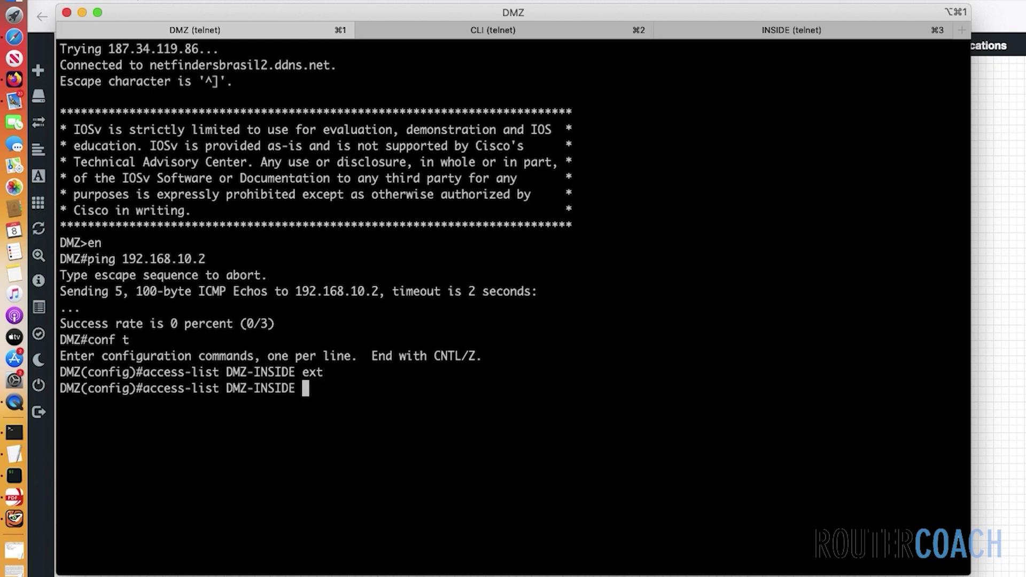
type("ext")
key("Tab")
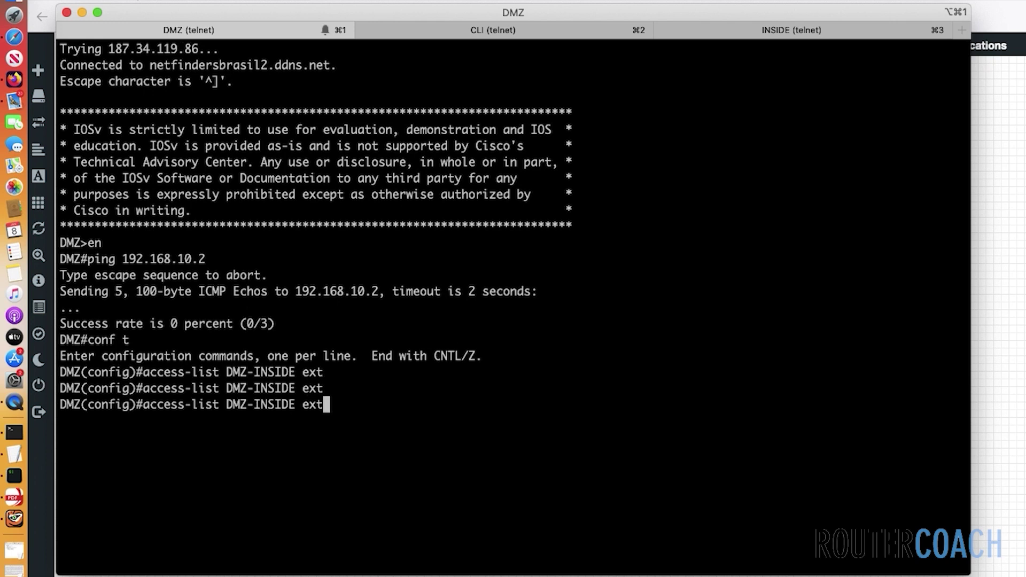
key("BackSpace")
key("BackSpace")
key("BackSpace")
key("BackSpace")
key("BackSpace")
key("BackSpace")
key("BackSpace")
key("BackSpace")
key("BackSpace")
key("BackSpace")
key("BackSpace")
key("BackSpace")
key("BackSpace")
key("BackSpace")
key("BackSpace")
key("BackSpace")
key("BackSpace")
key("BackSpace")
key("BackSpace")
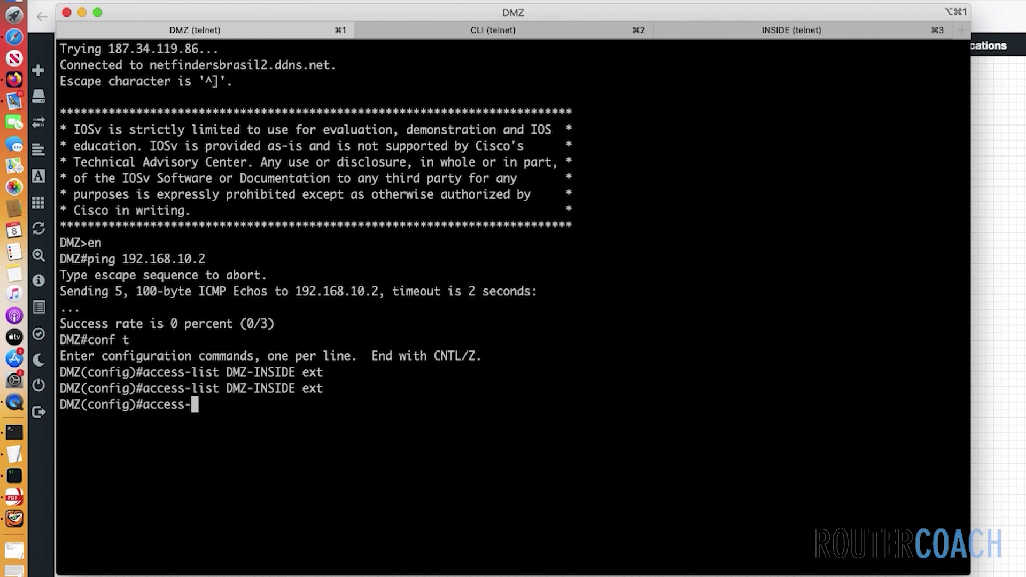
key("BackSpace")
key("BackSpace")
key("BackSpace")
key("BackSpace")
key("BackSpace")
key("BackSpace")
key("BackSpace")
key("BackSpace")
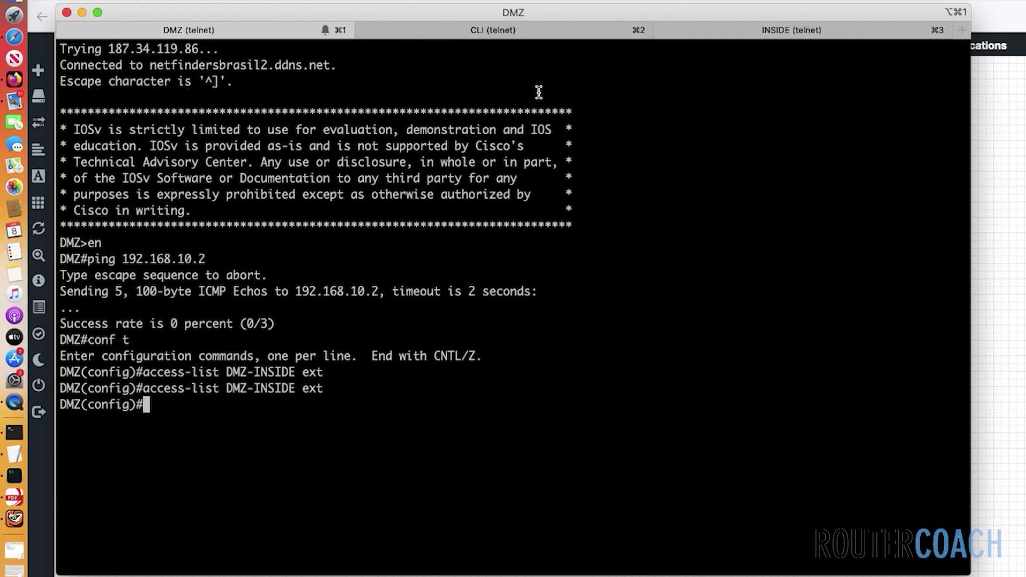
left_click(527, 33)
Create extended access list DMZ-INSIDE permitting ICMP from any to host 192.168.10.2
key("Return")
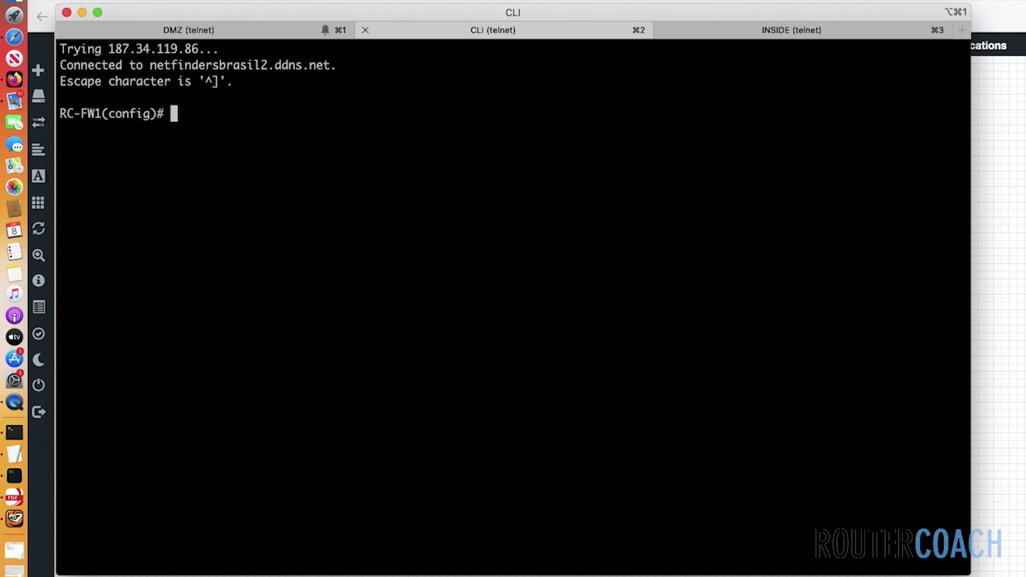
type("access-l")
key("ctrl+a")
key("Tab")
type("DMZ-INSIDE ext")
key("Tab")
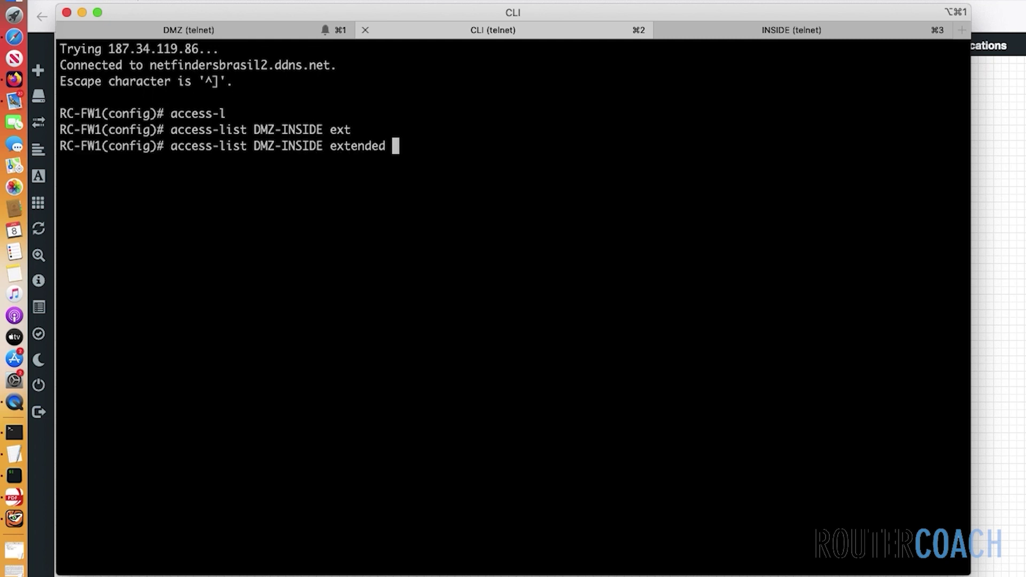
type("permi")
key("Tab")
type("icmp an")
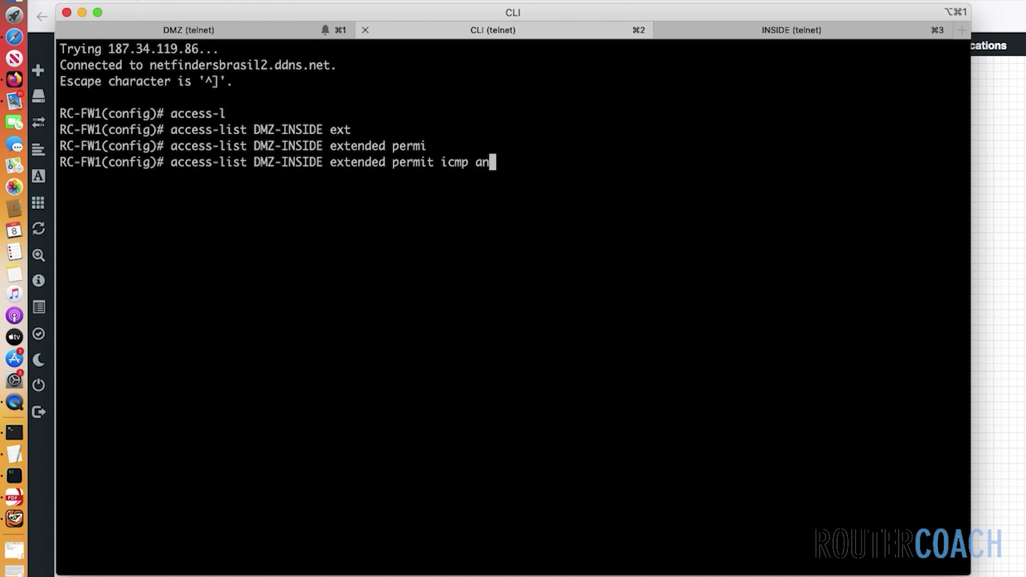
type("y host 192.168")
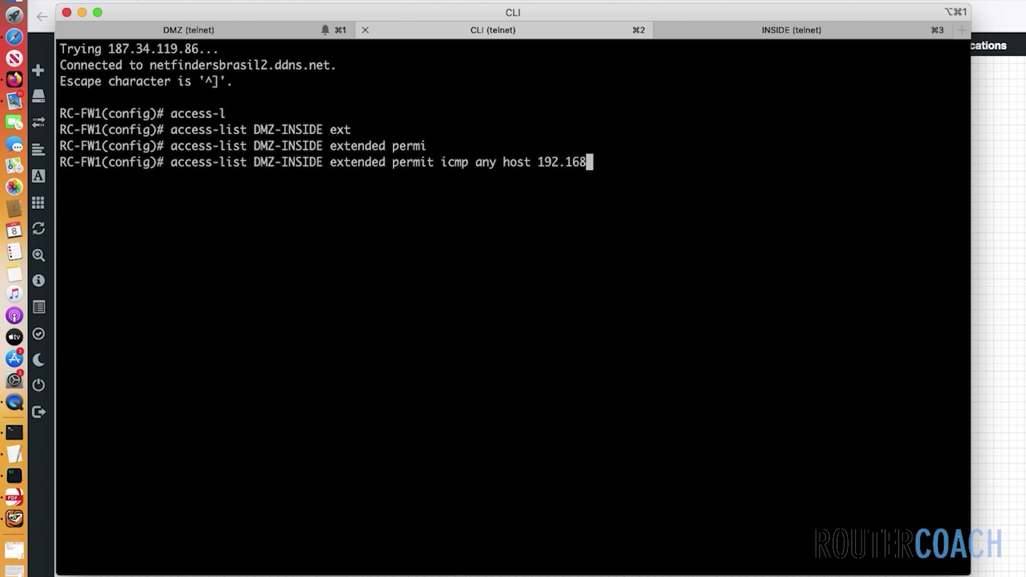
type(".10")
key("Return")
Apply access-group DMZ-INSIDE inbound on the DMZ interface
type("ac")
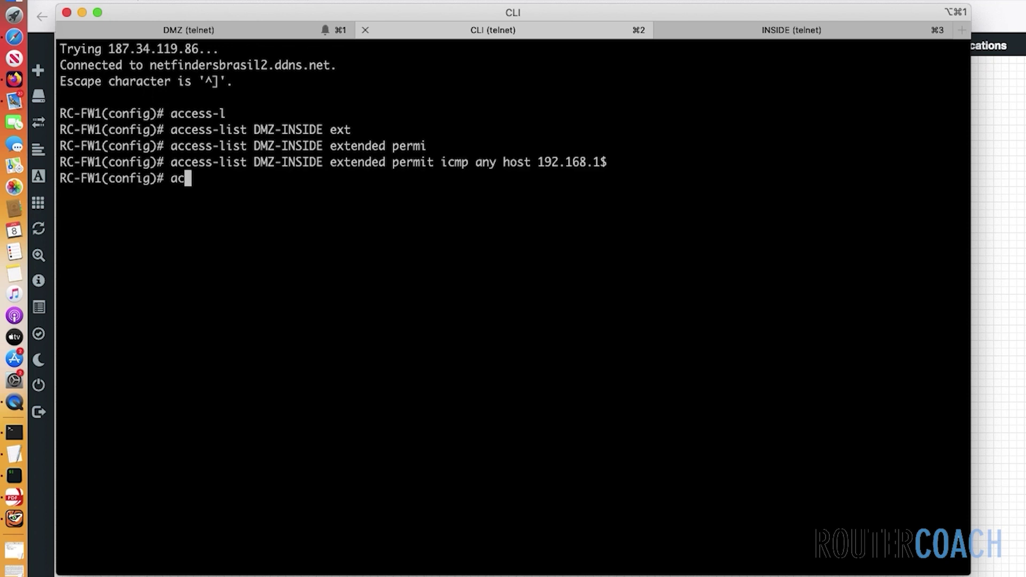
type("cess-g")
key("Tab")
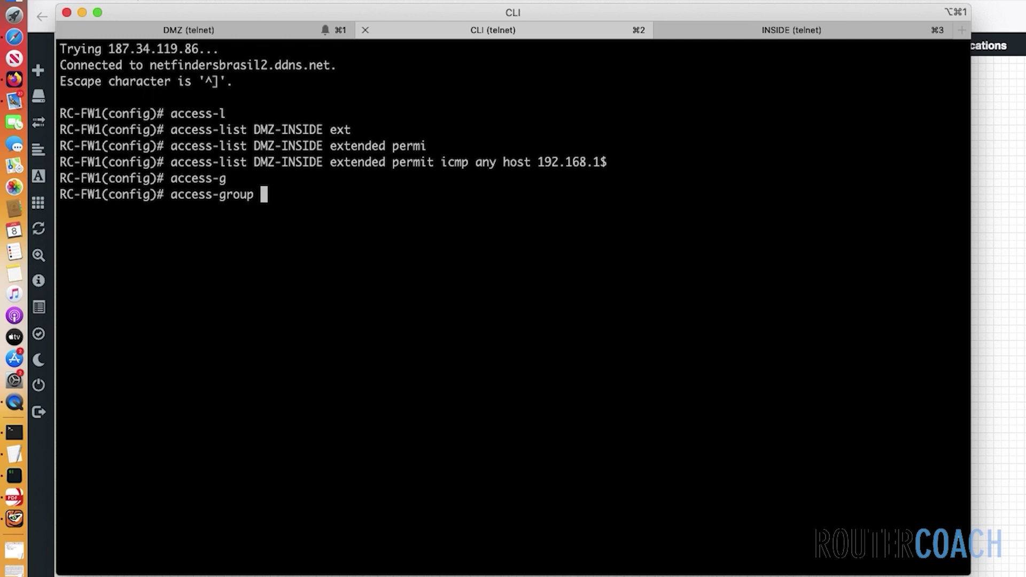
type("DMZ-INSIDE in inter")
key("Tab")
type("DMZ")
key("ctrl+a")
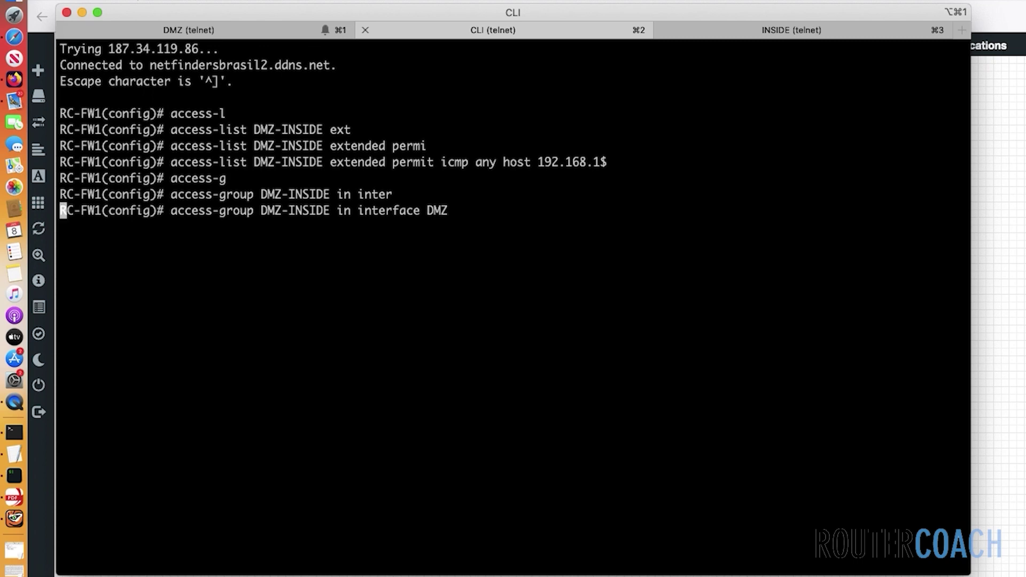
key("Return")
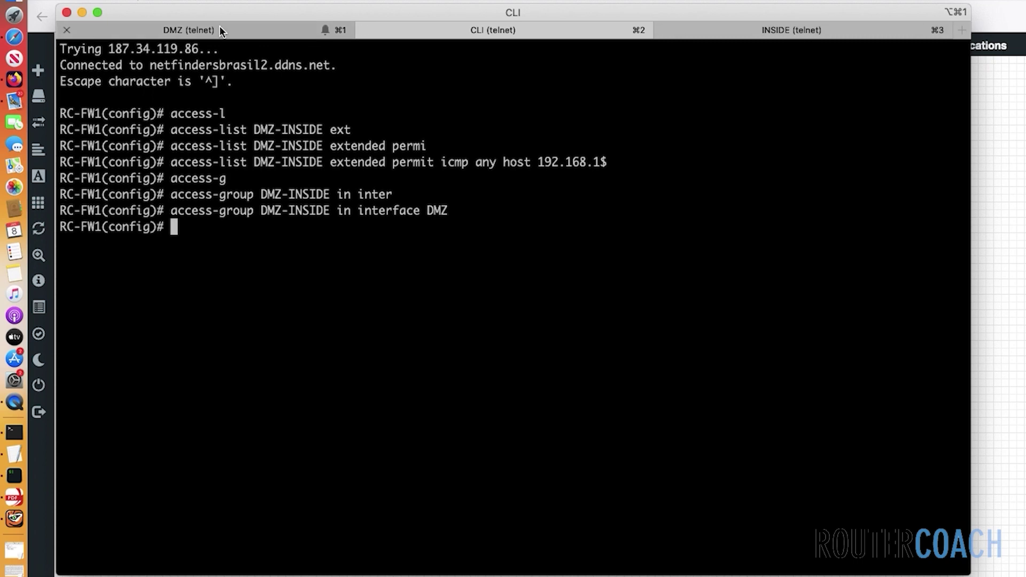
From the DMZ router, run do ping 192.168.10.2 to confirm replies, then return to the firewall
left_click(220, 29)
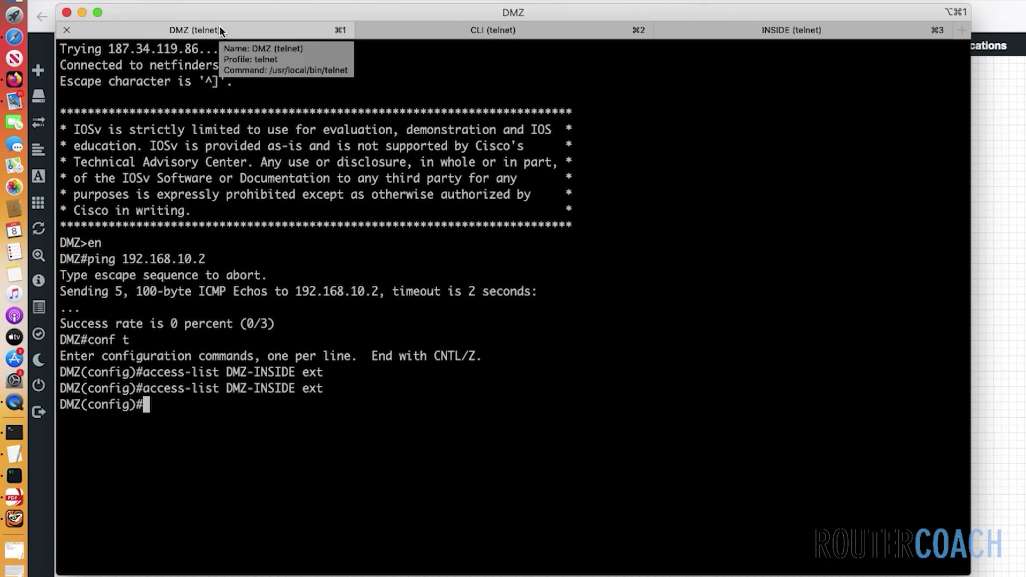
type("do ")
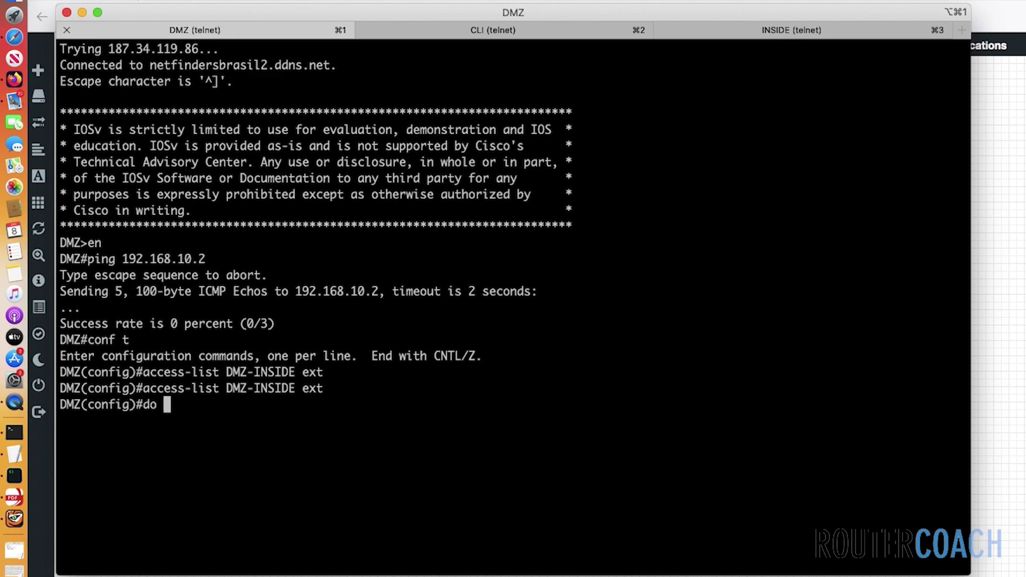
type("ping 192.1")
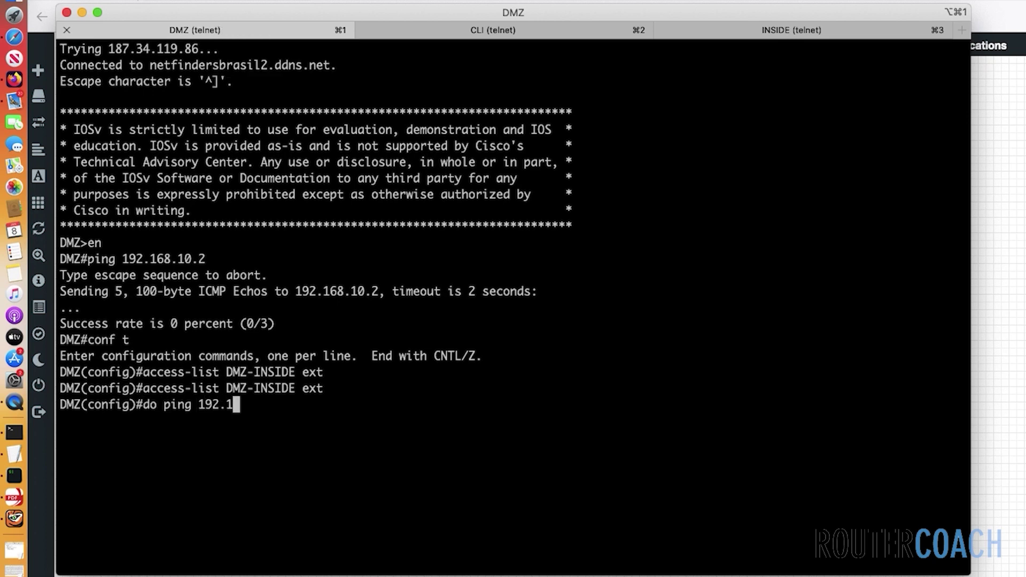
type("68.10.2")
key("Return")
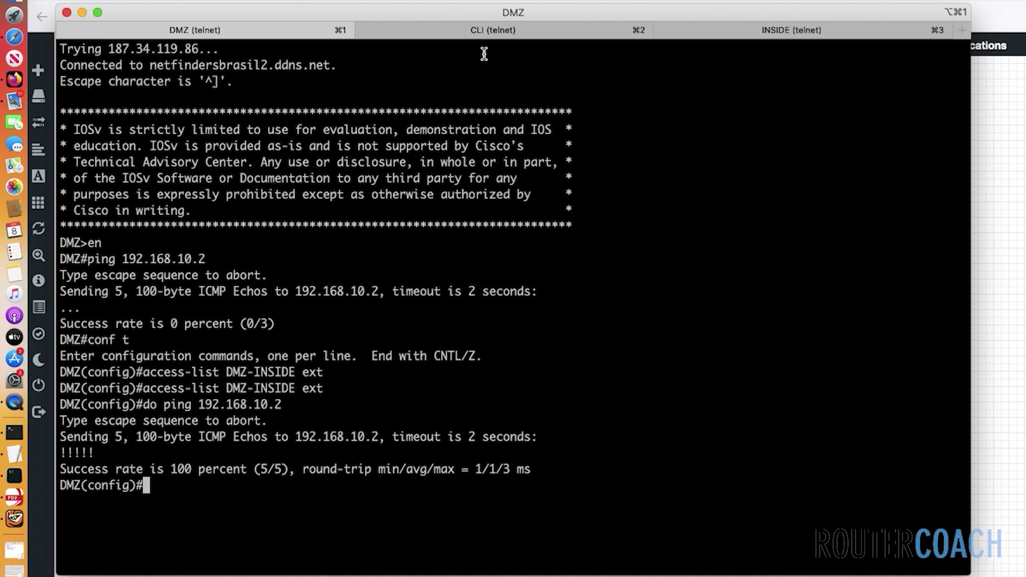
left_click(455, 35)
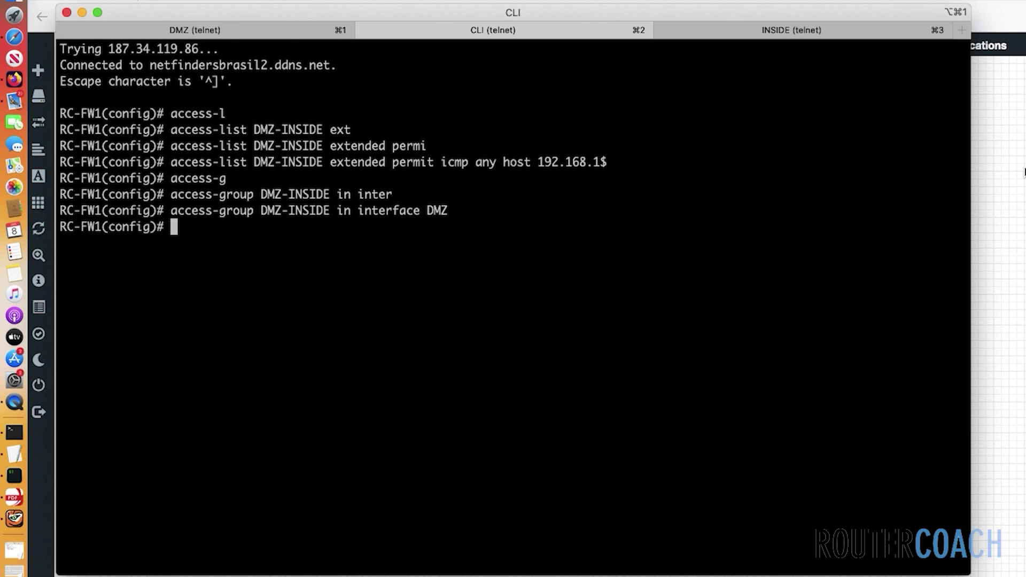
Create network object INSIDE-ROUTER with host 192.168.10.2
type("object netw")
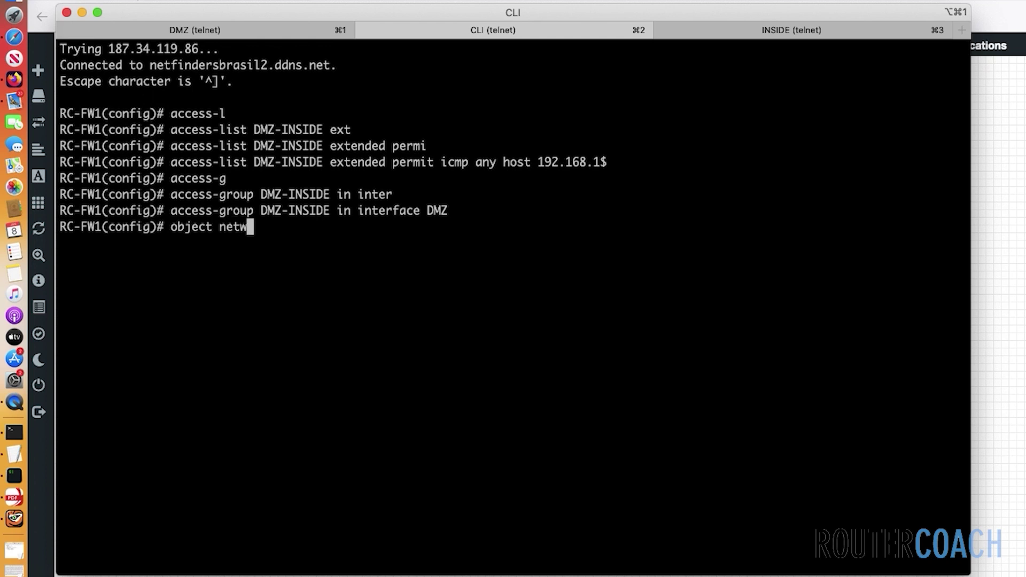
type("ork INSID")
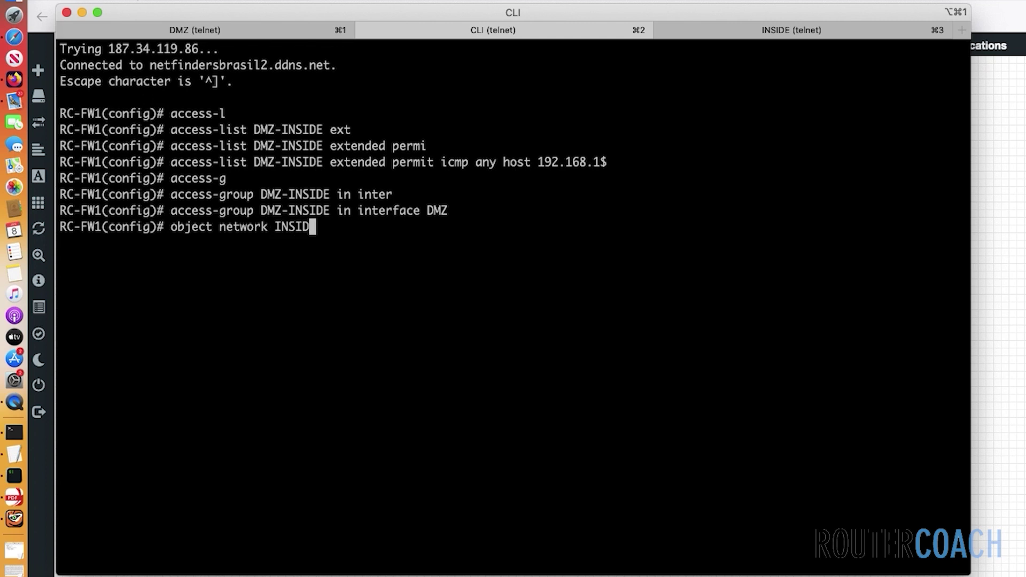
type("E-ROUTER")
key("Return")
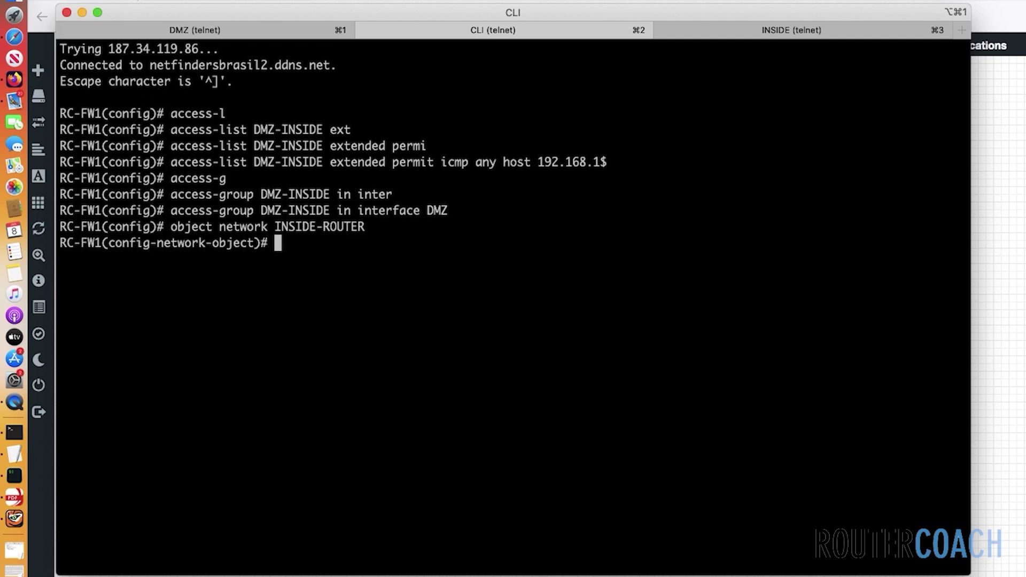
type("host 192.168.10")
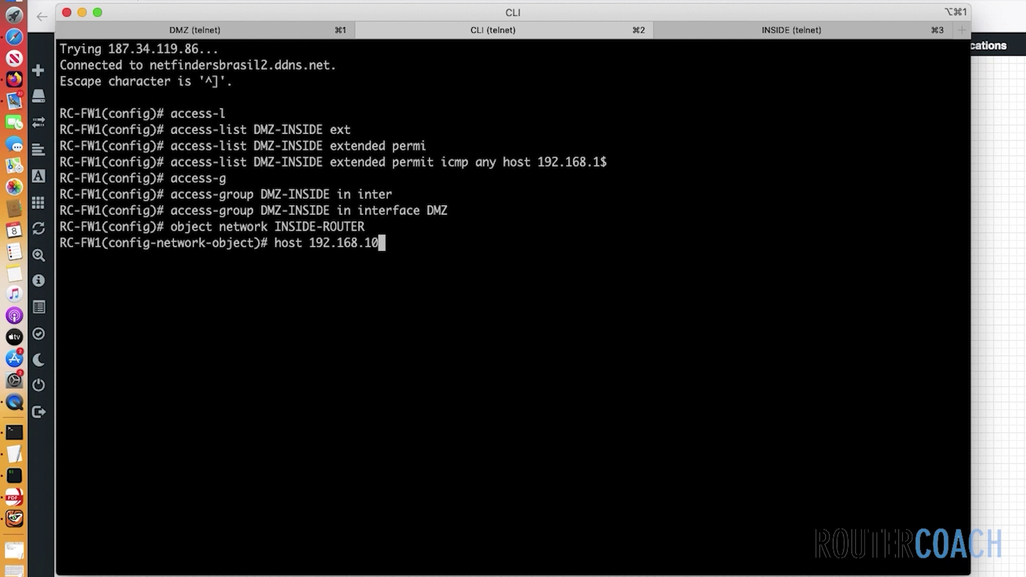
type(".2")
key("Return")
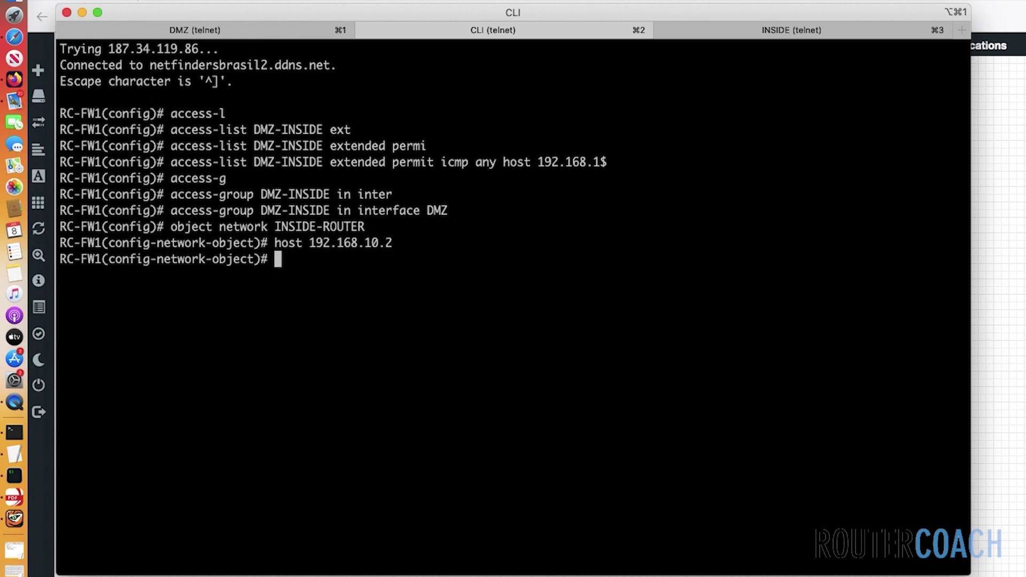
Add nat (inside,DMZ) static 10.1.1.150 to the INSIDE-ROUTER object
type("nat ?")
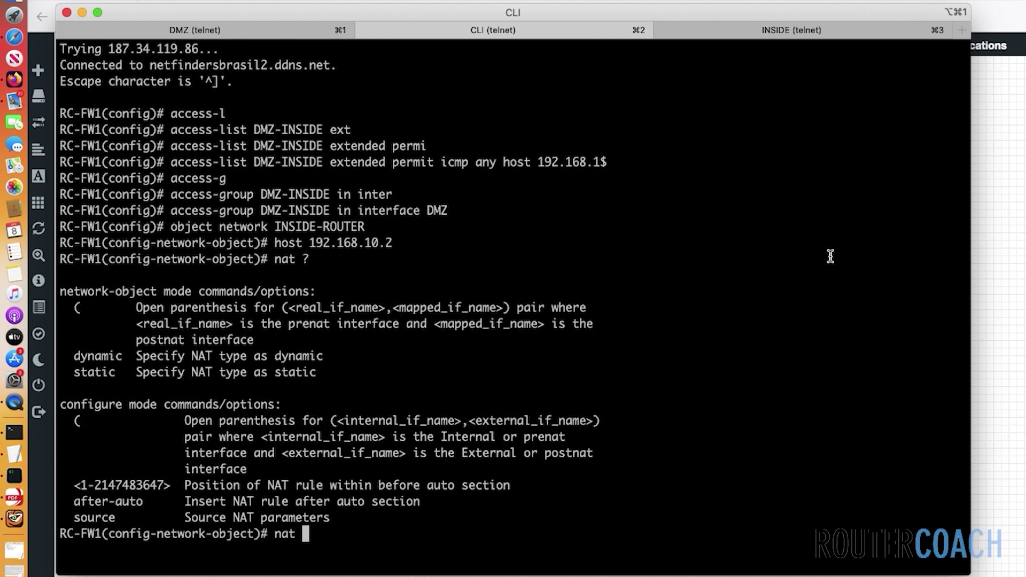
type("(")
left_click_drag(337, 420, 458, 418)
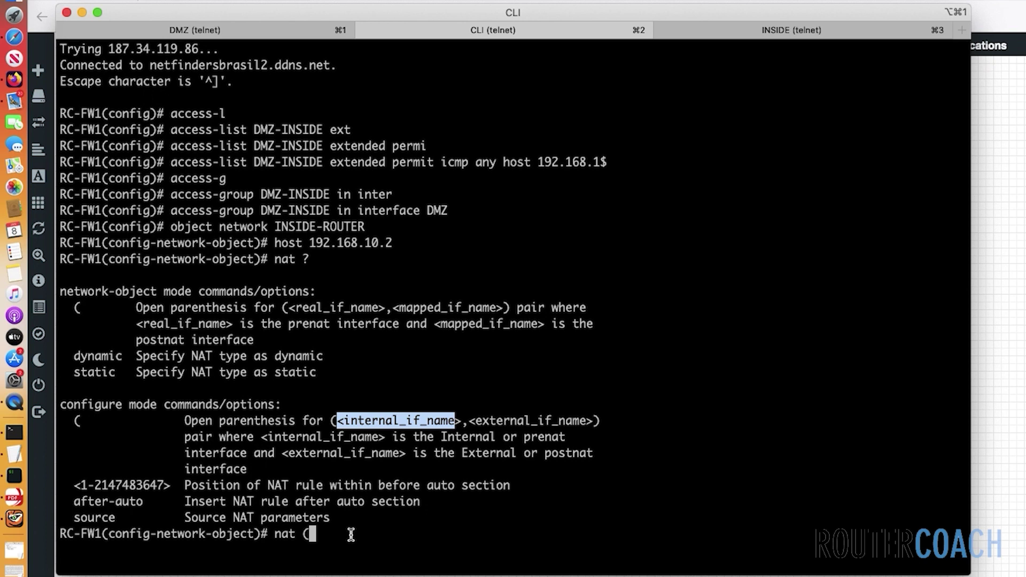
type("in")
key("Tab")
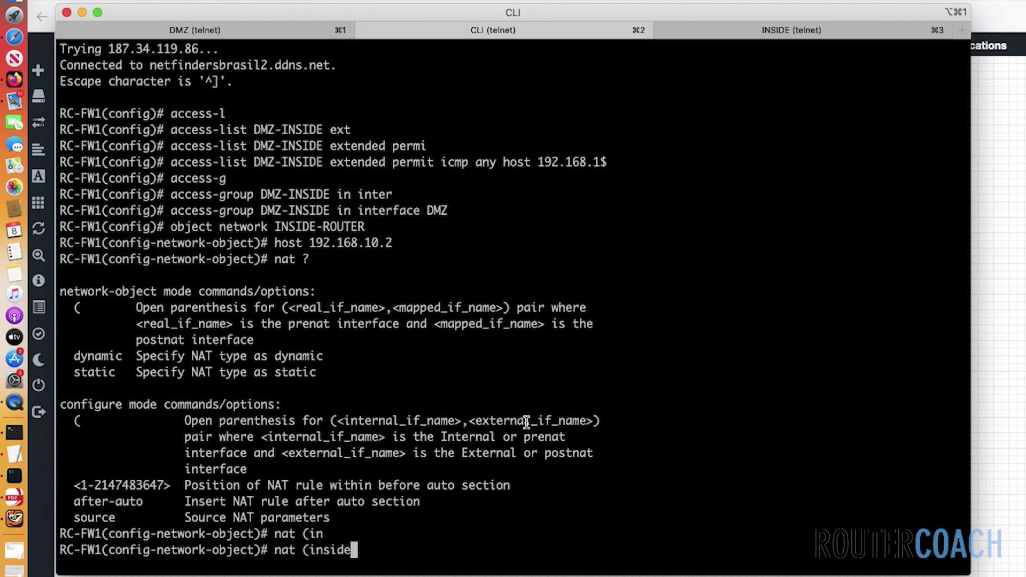
type(",")
key("BackSpace")
type("D")
key("Tab")
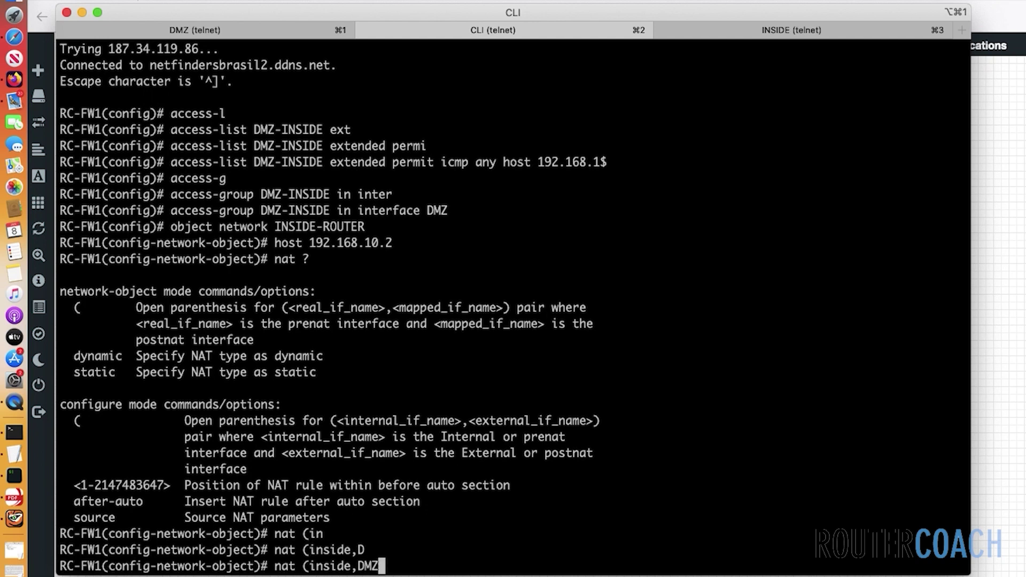
type(") stat")
key("Tab")
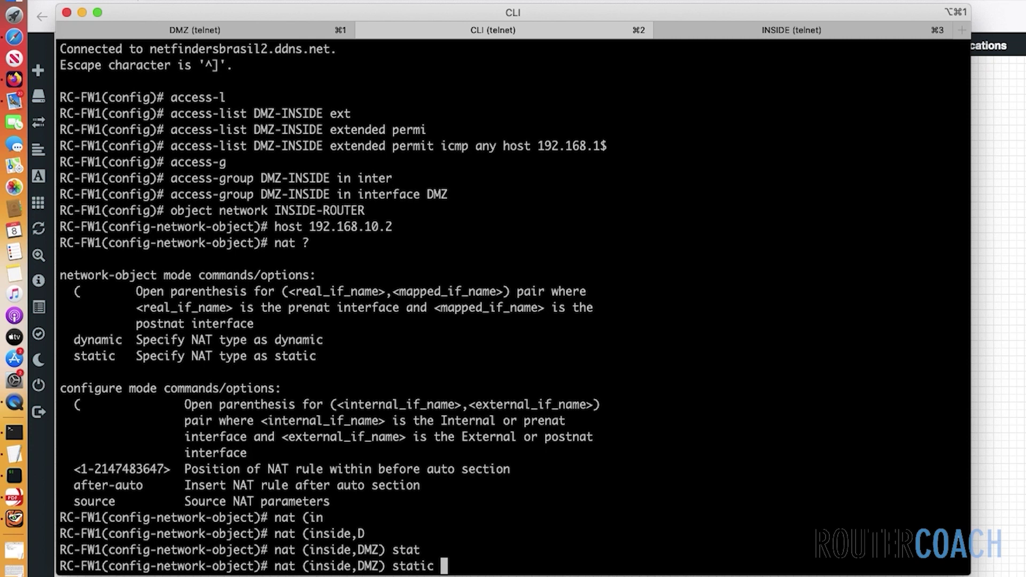
type("10.1.1.150")
key("Return")
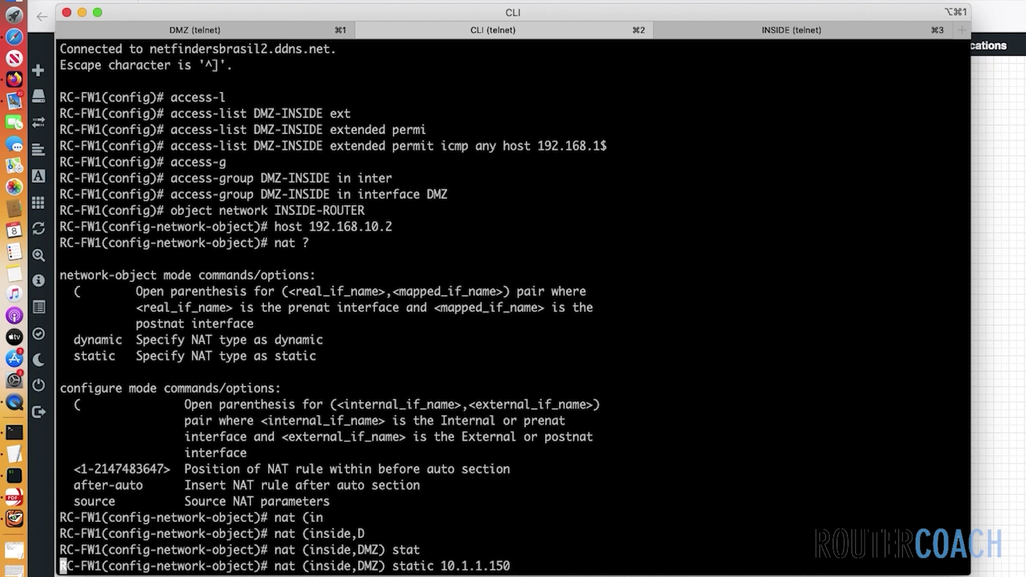
On the DMZ router, show 192.168.10.2 now fails while a 10-packet ping to 10.1.1.150 runs
left_click(235, 30)
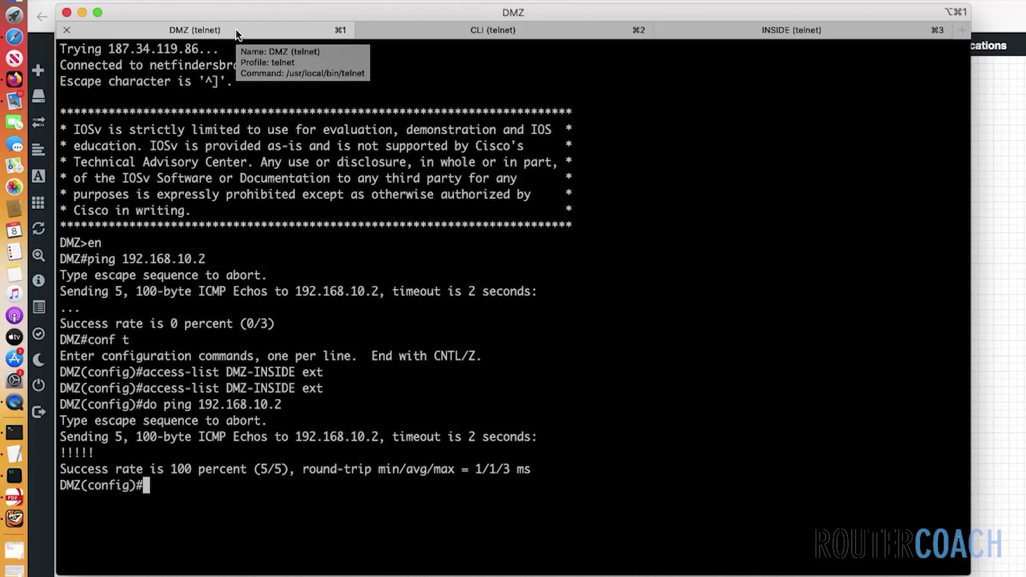
key("Up")
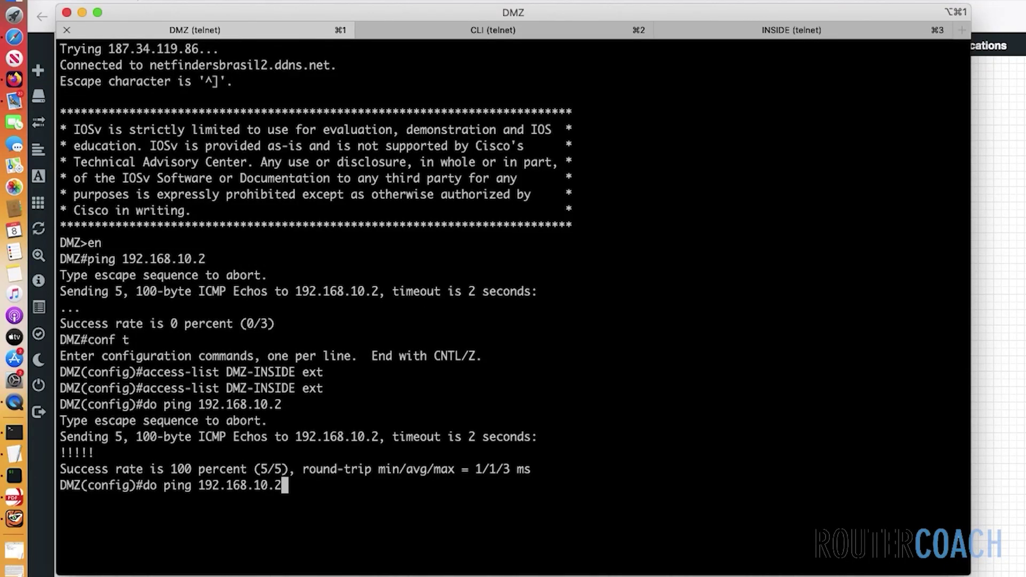
key("Return")
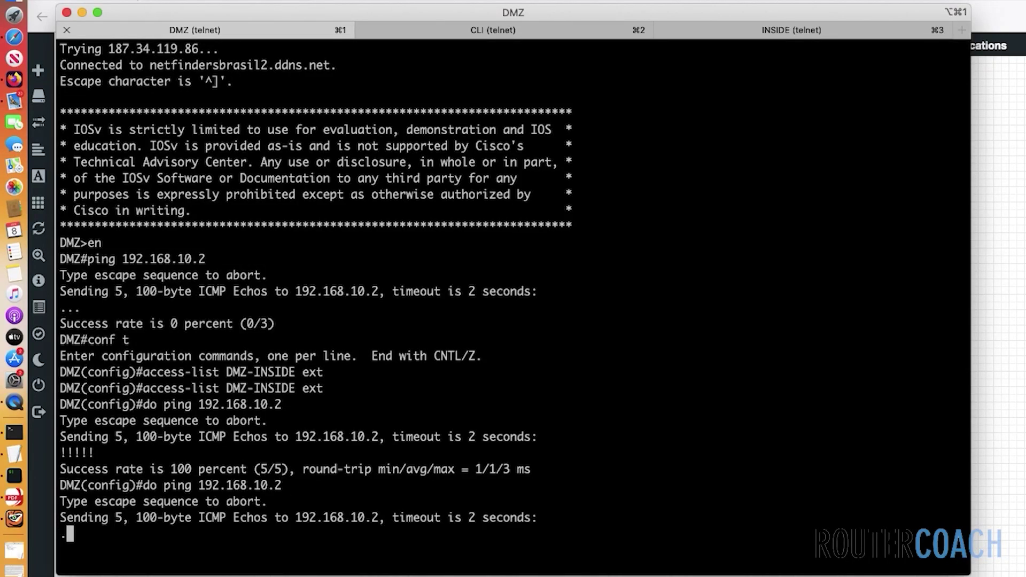
key("ctrl+shift+6")
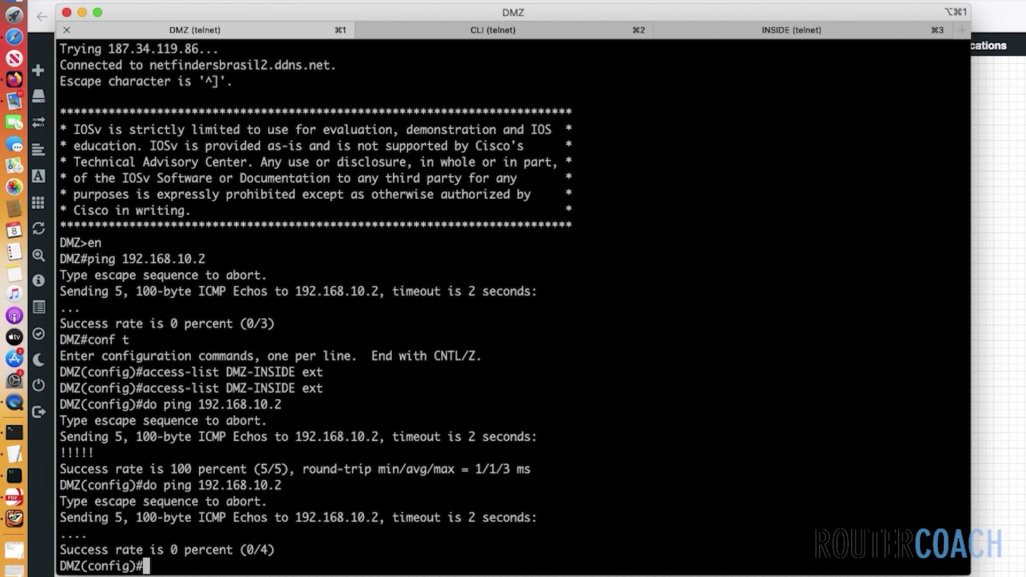
type("do ping 10.1")
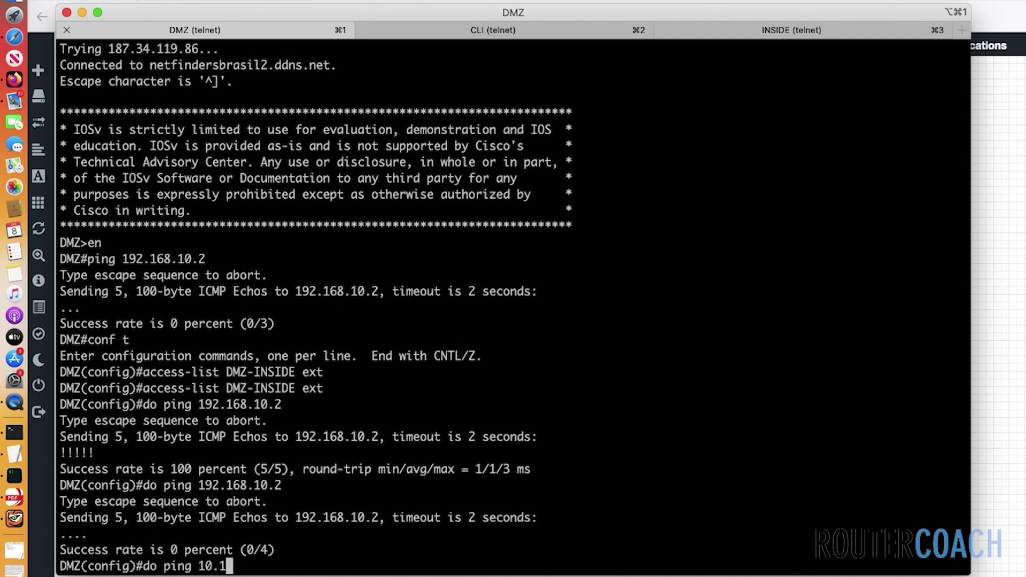
type(".1.150 rep 10")
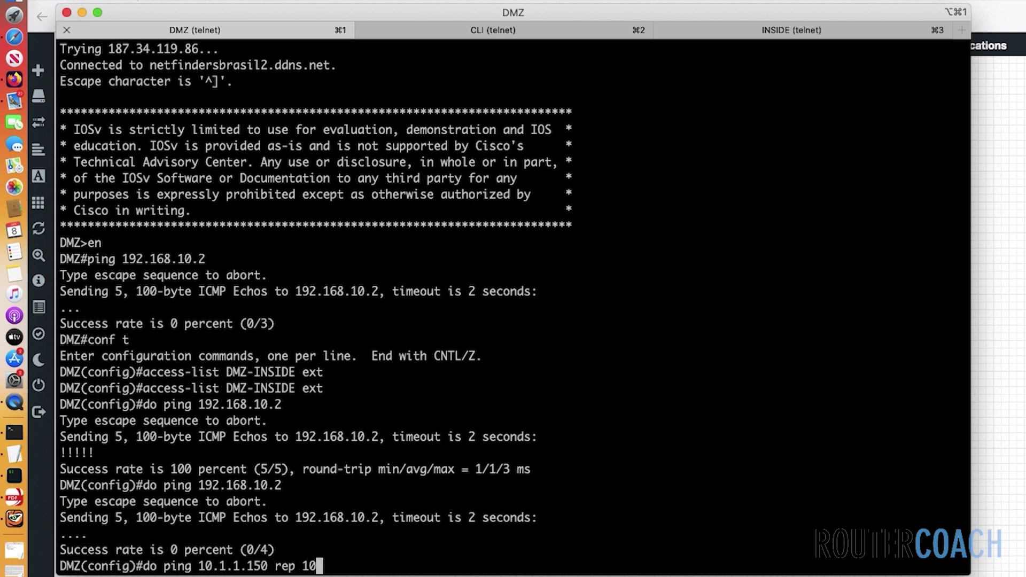
key("Return")
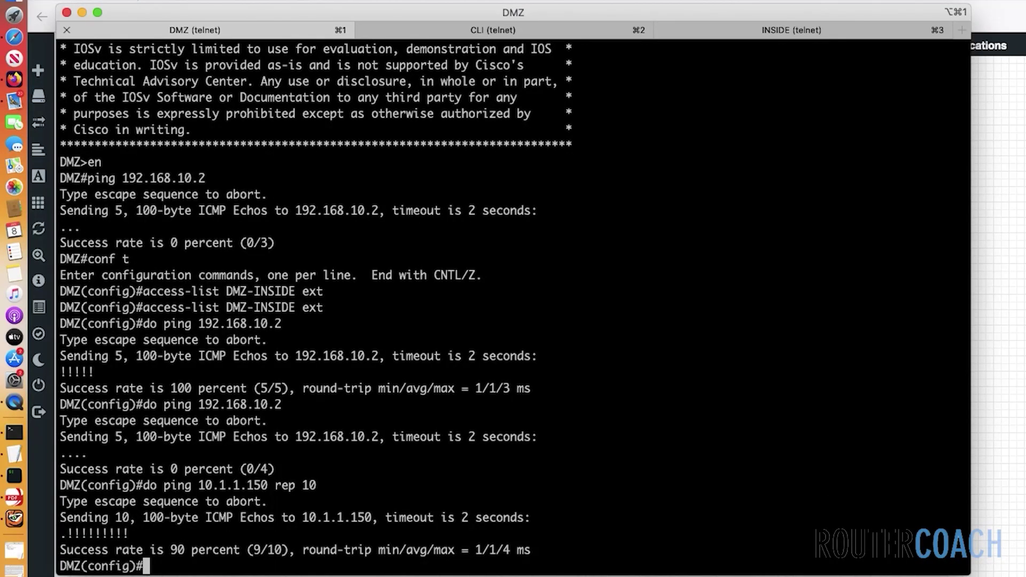
Run show xlate on the firewall, marking real 192.168.10.2 and translated 10.1.1.150
left_click(471, 29)
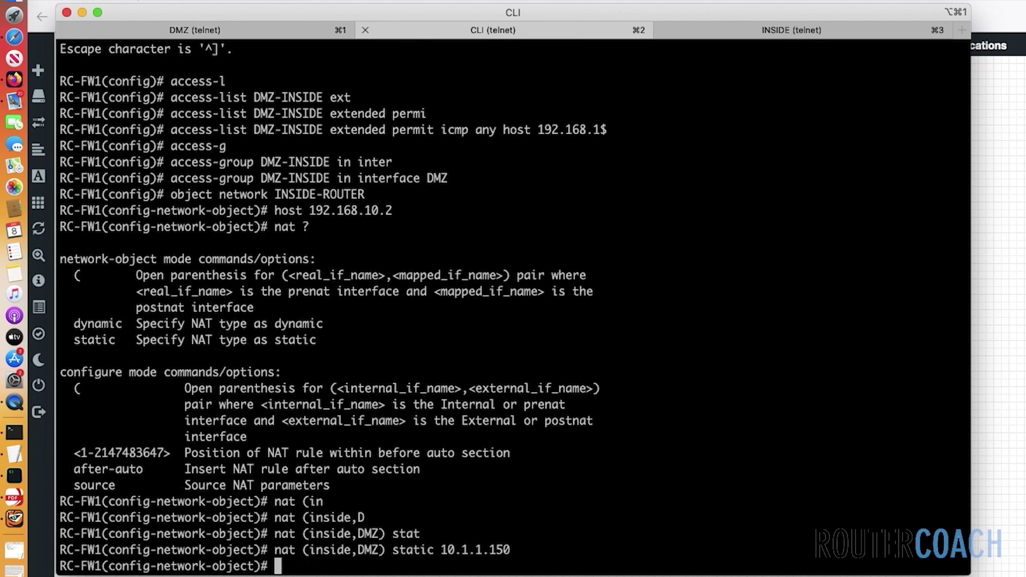
key("Return")
key("Return")
type("s")
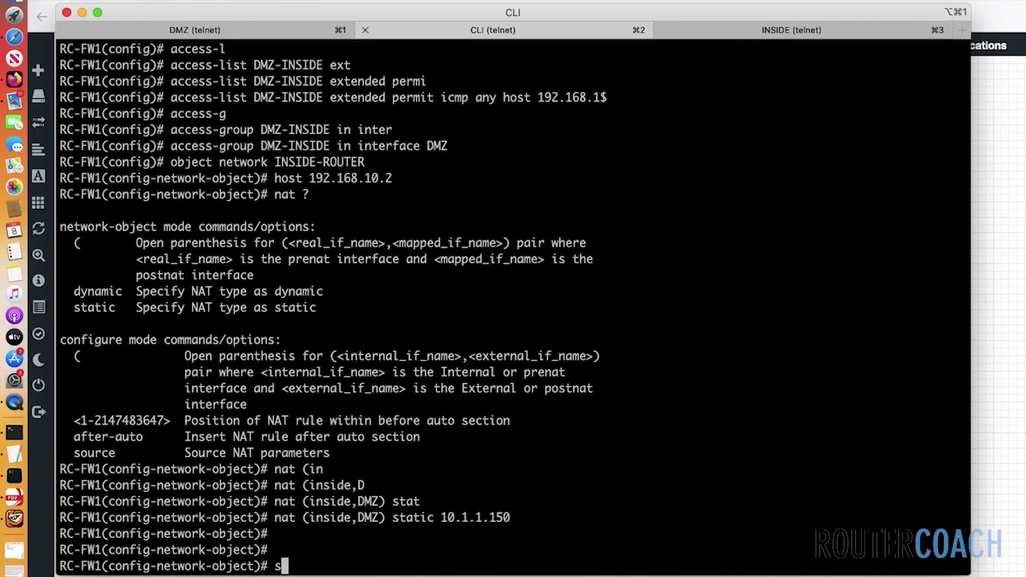
type("how xlate")
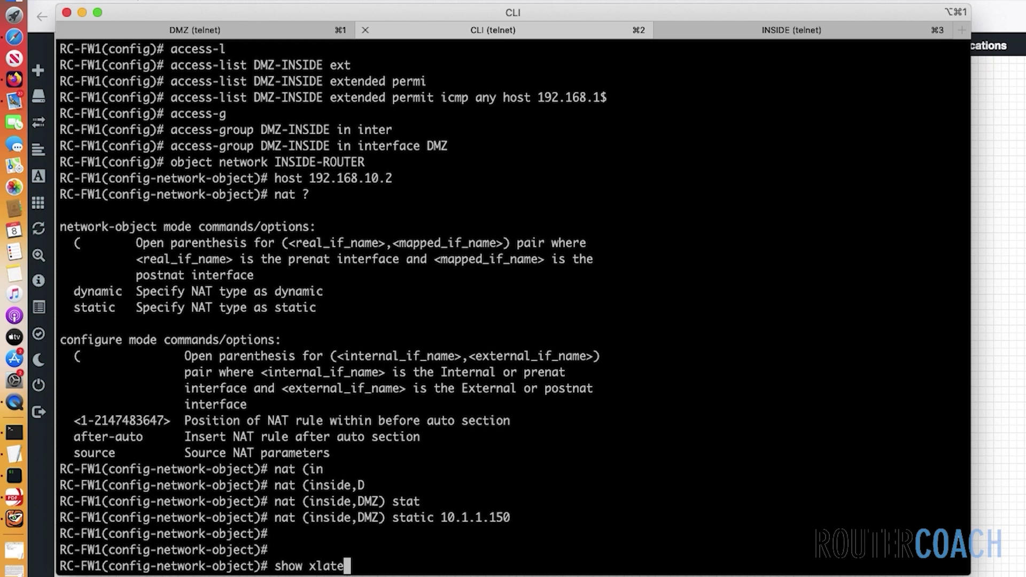
key("Return")
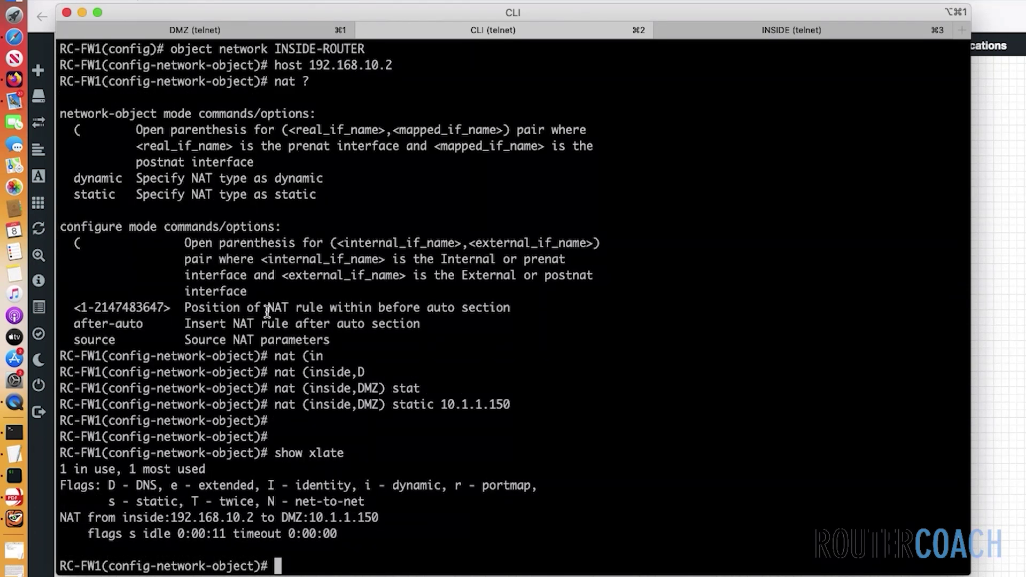
left_click_drag(171, 518, 258, 519)
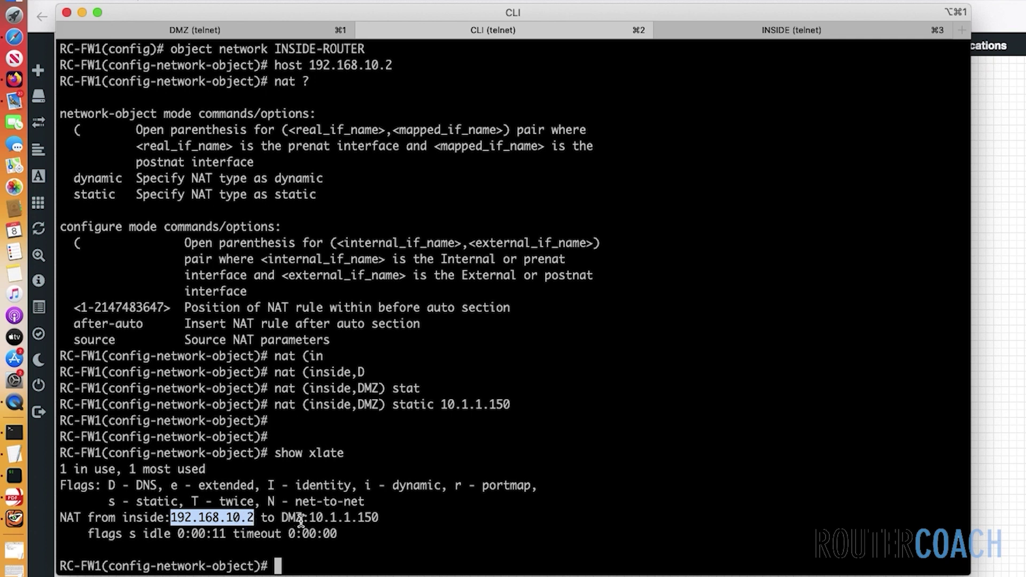
left_click_drag(309, 517, 380, 516)
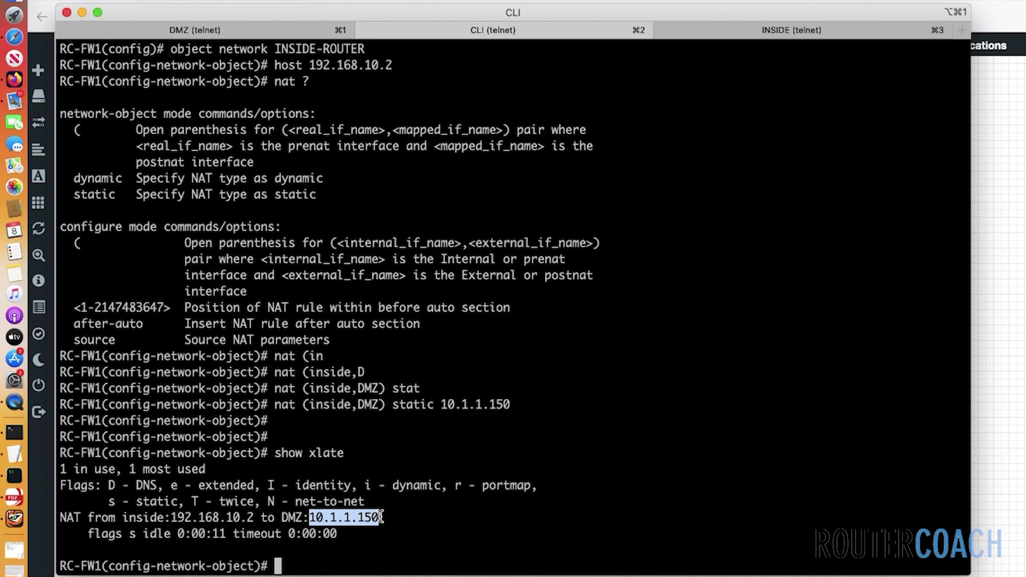
Save the firewall's running configuration with wr
left_click(381, 561)
type("wr")
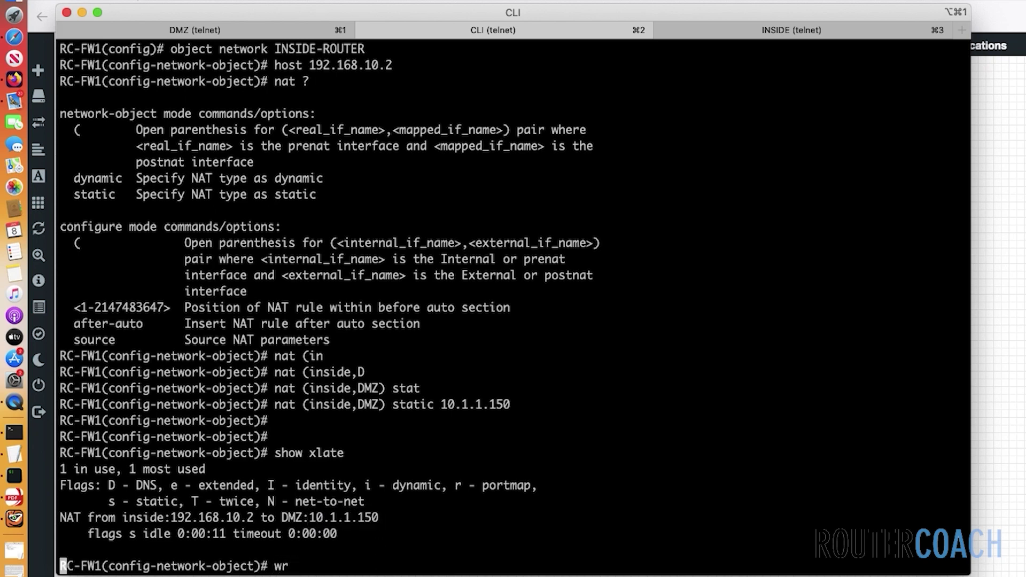
key("Return")
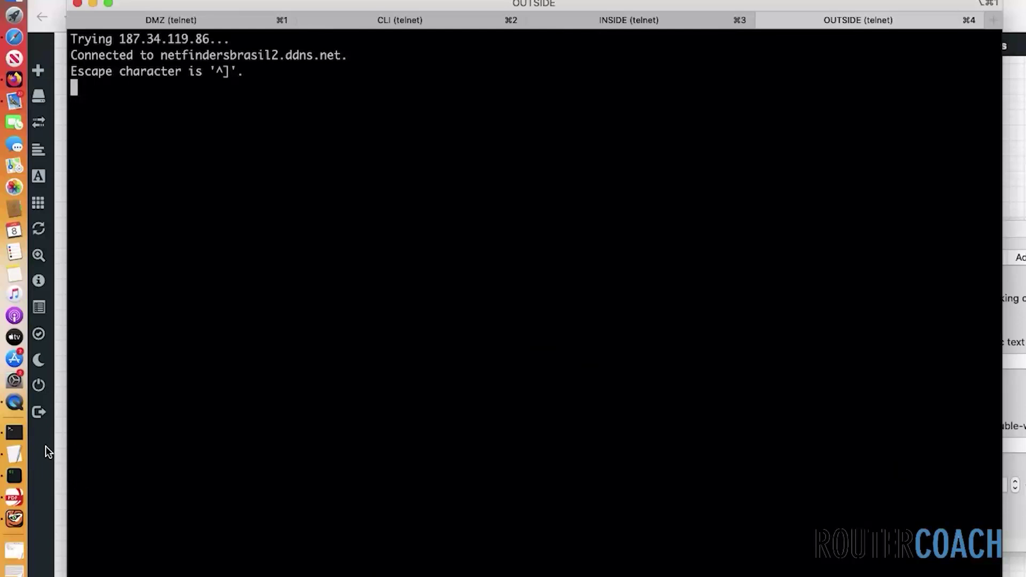
On the remote desktop, accept the security warnings to run ASDM
left_click(15, 517)
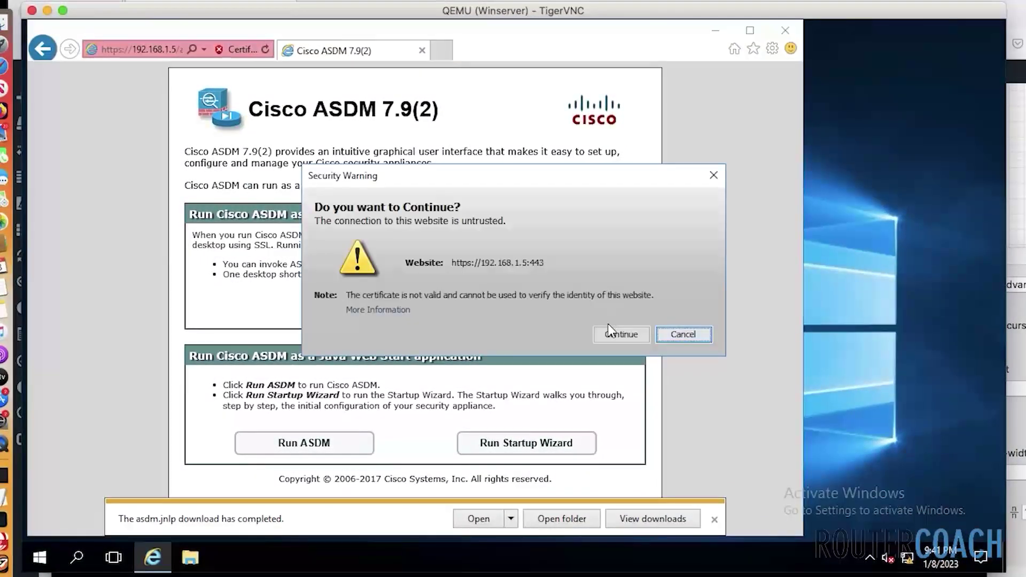
left_click(608, 332)
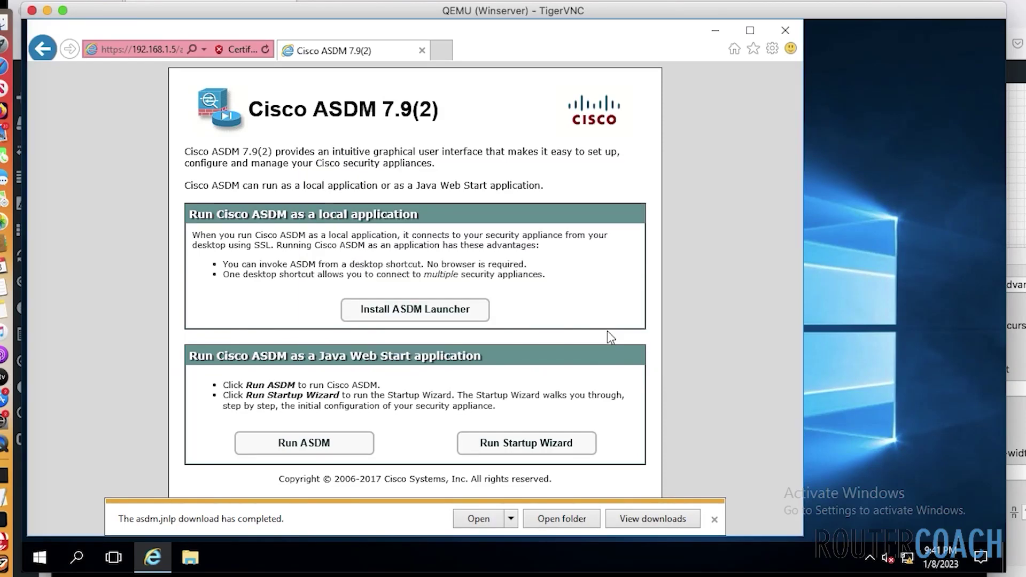
left_click(336, 377)
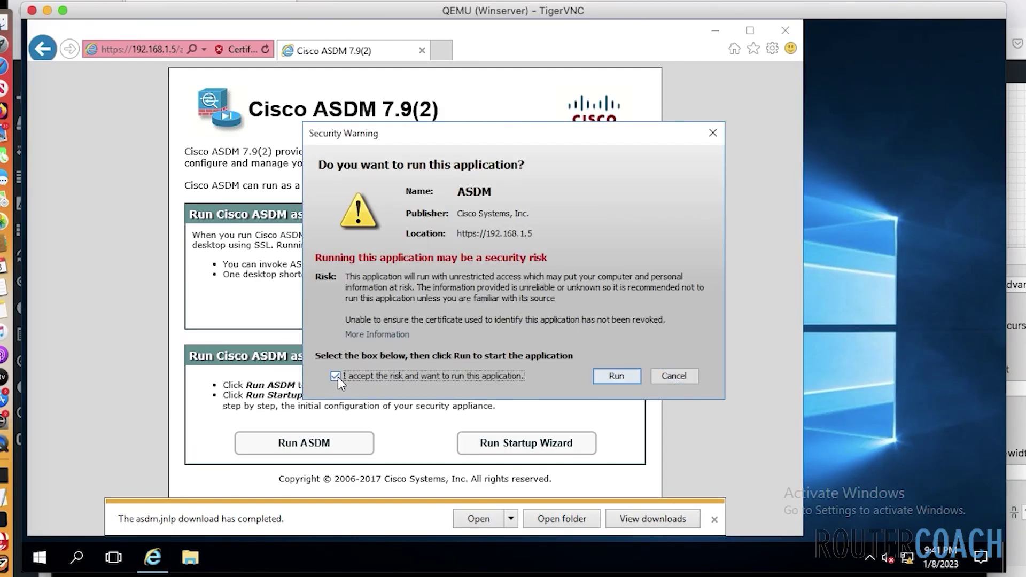
Log in to the ASDM launcher with the firewall's username and password and dismiss the login history
type("admin")
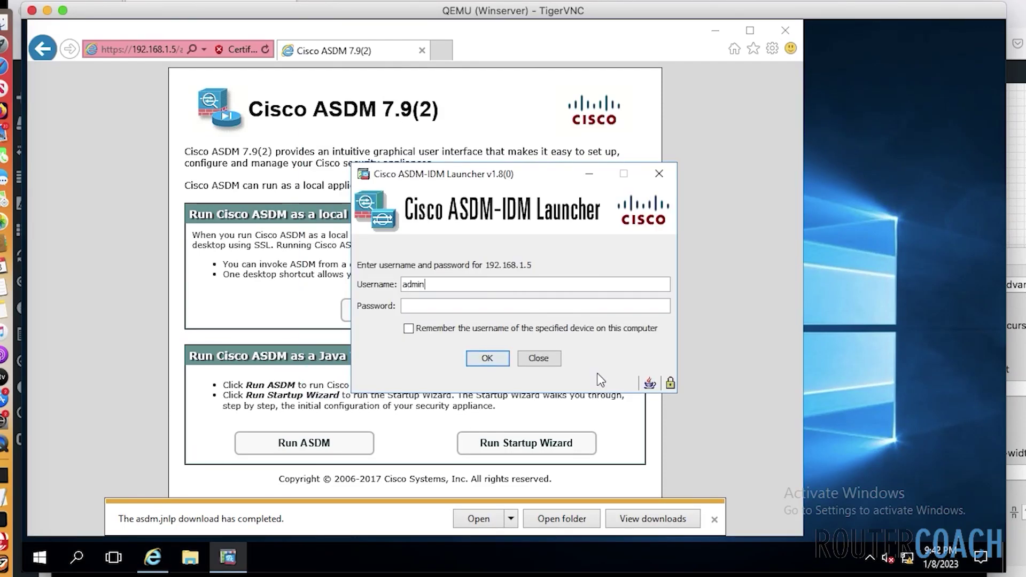
key("Tab")
key("Return")
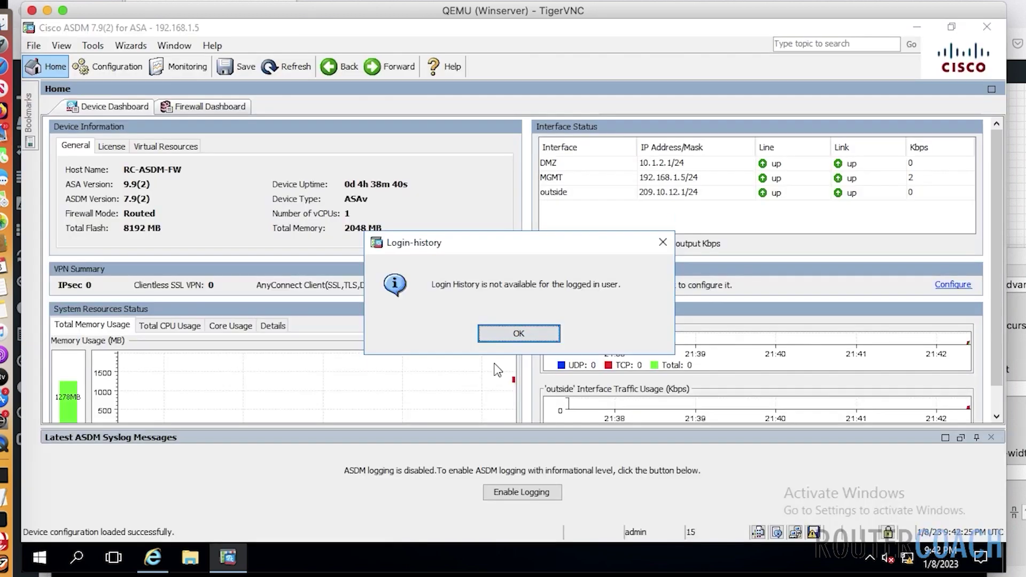
left_click(498, 341)
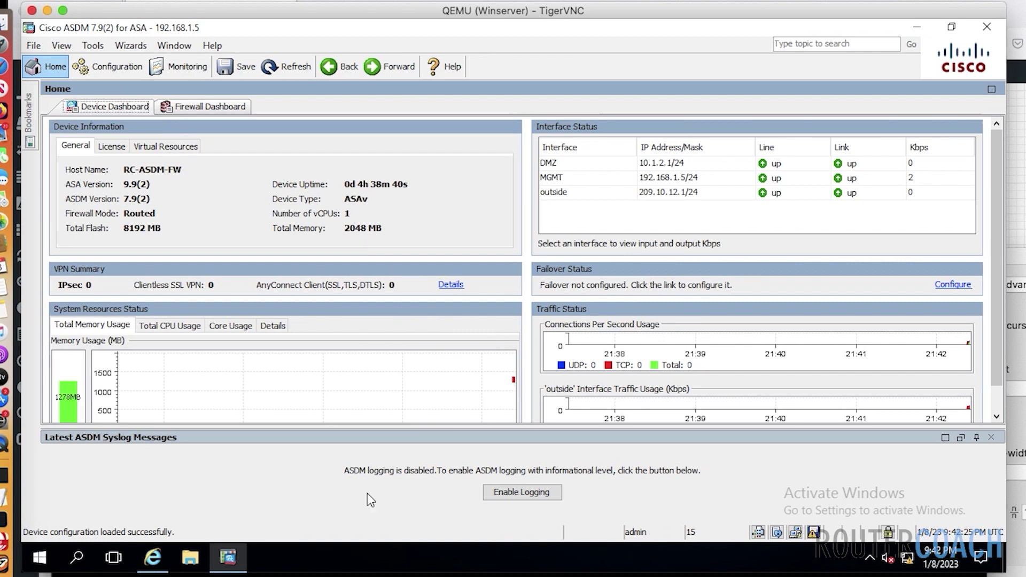
key("super+Tab")
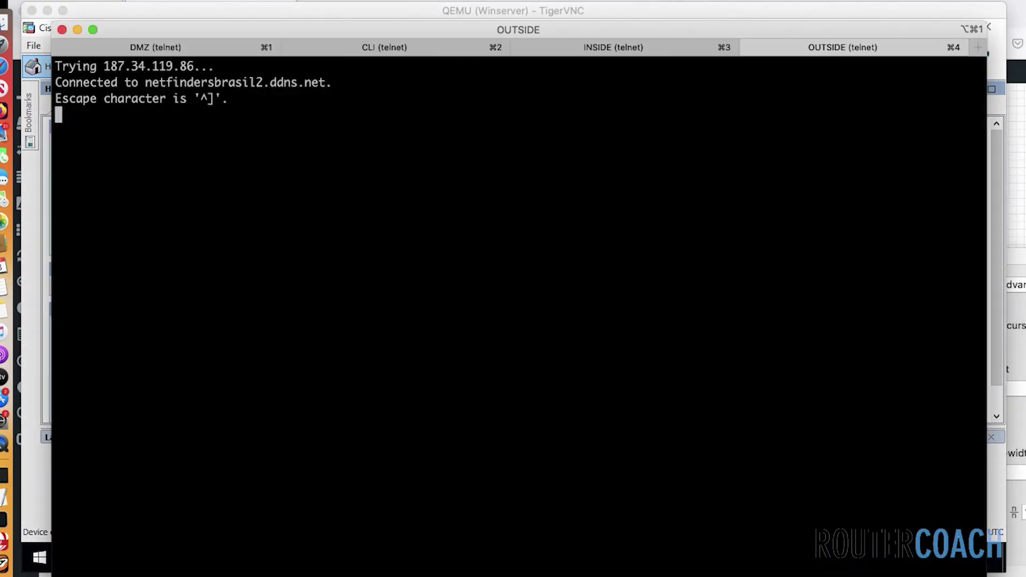
Enable the OUTSIDE router, ping 10.1.2.2 (fails 0/5), and show ASDM's Device Setup configuration
key("Return")
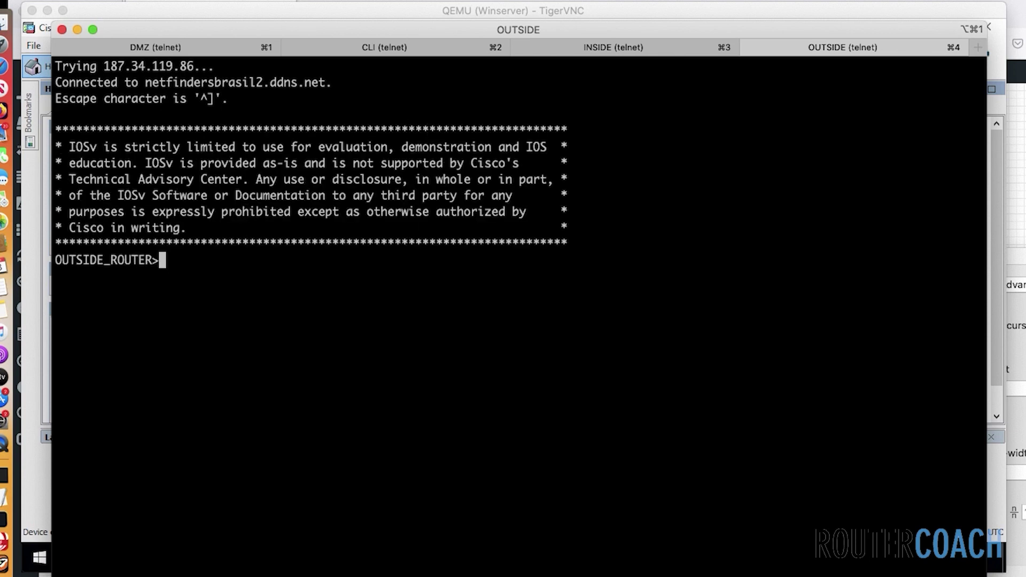
type("en")
key("Return")
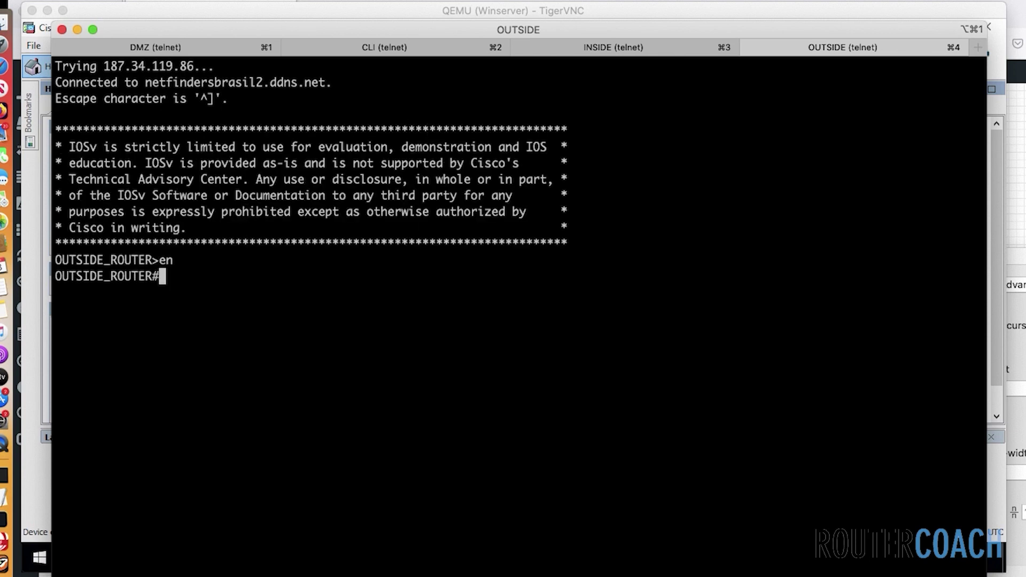
type("ping 10.1.2.2")
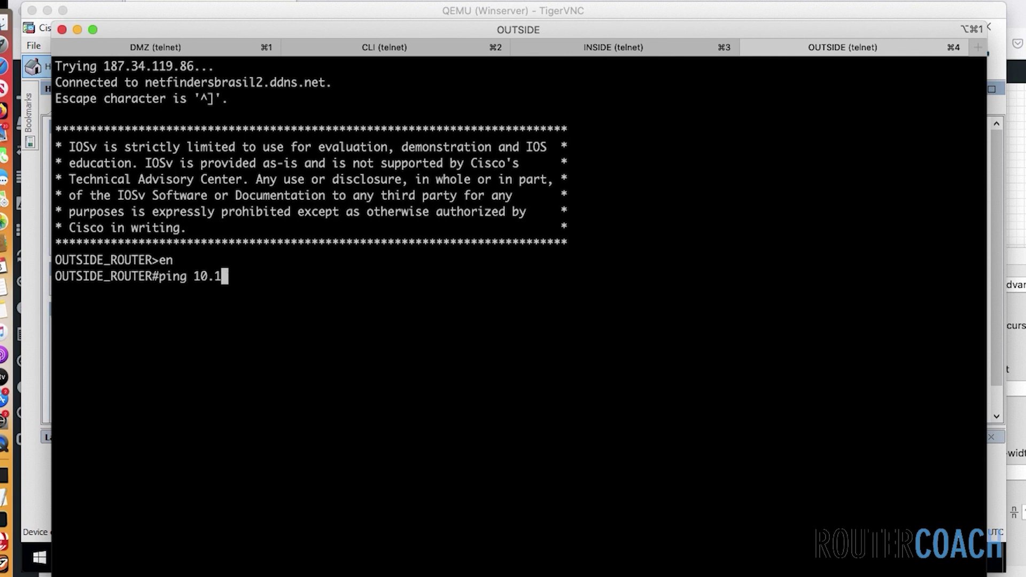
key("Return")
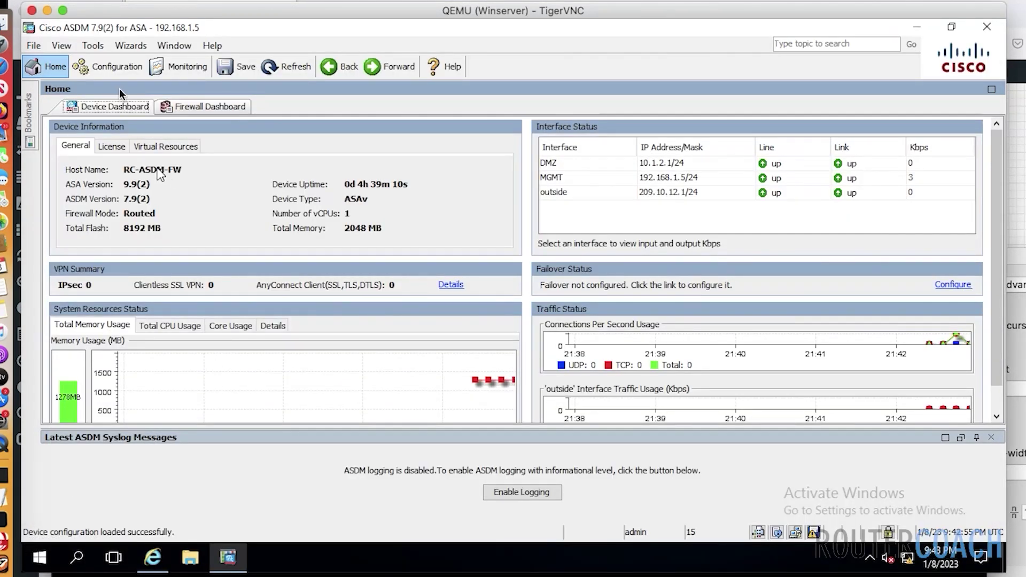
left_click(110, 64)
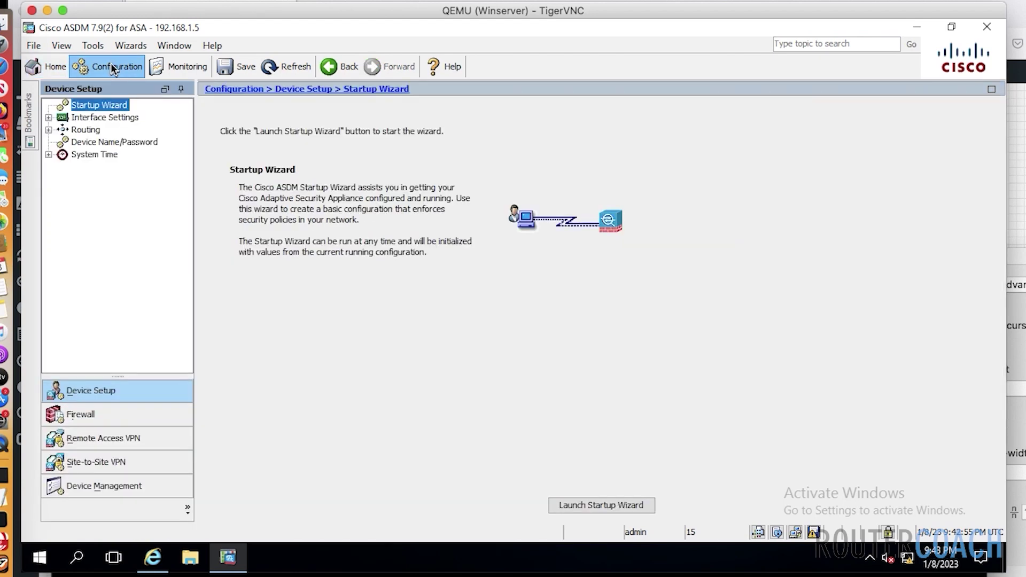
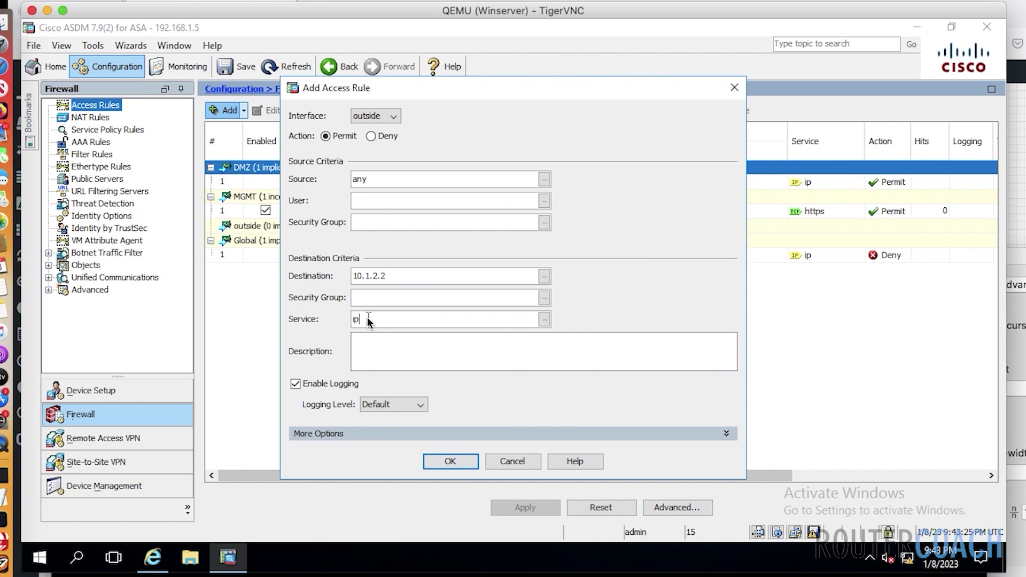
Set the outside rule's service to icmp, confirm the rule, and cancel the CLI preview unsent
double_click(367, 317)
type("icmp")
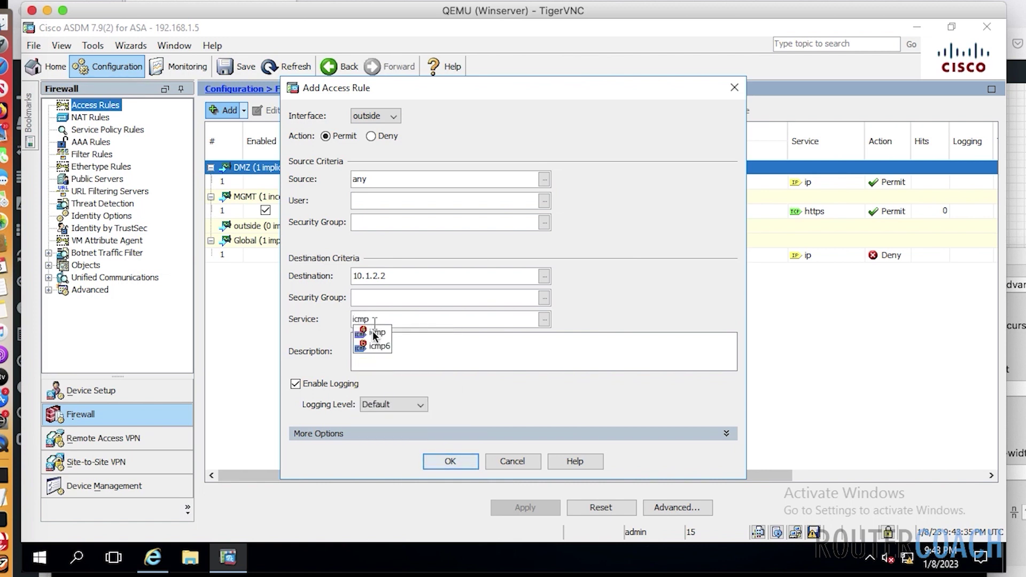
left_click(375, 332)
left_click(450, 462)
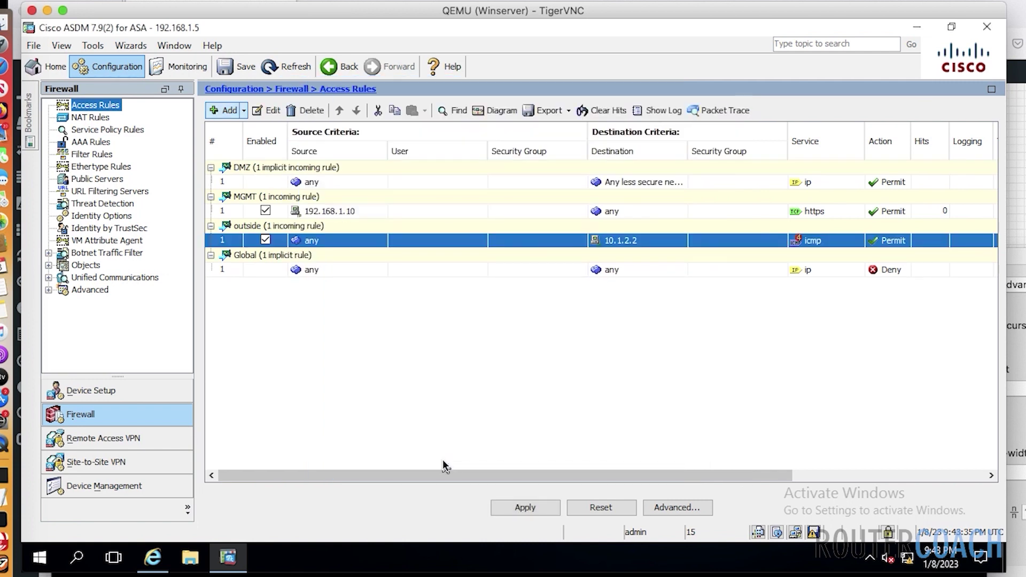
left_click(528, 508)
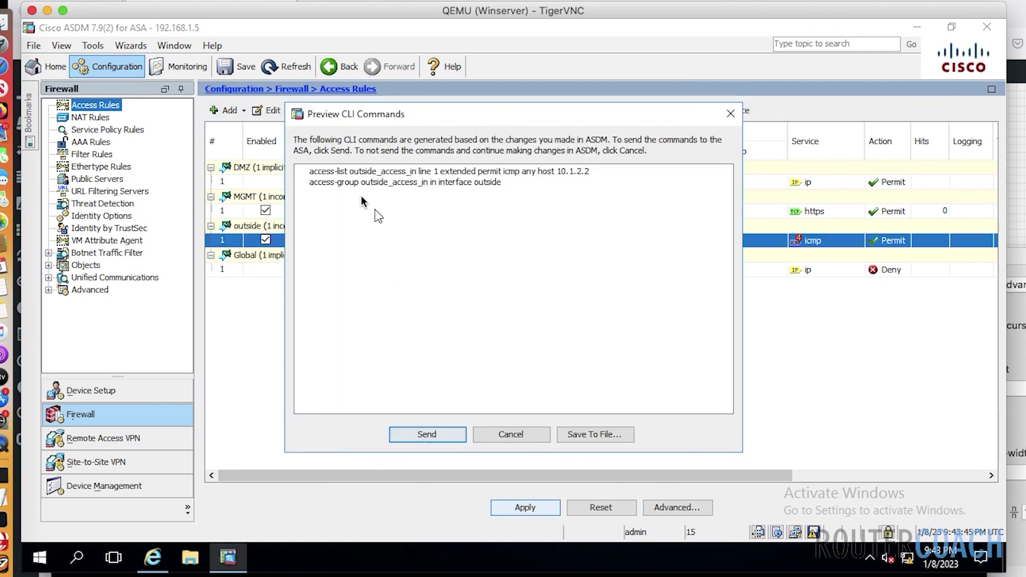
left_click(504, 434)
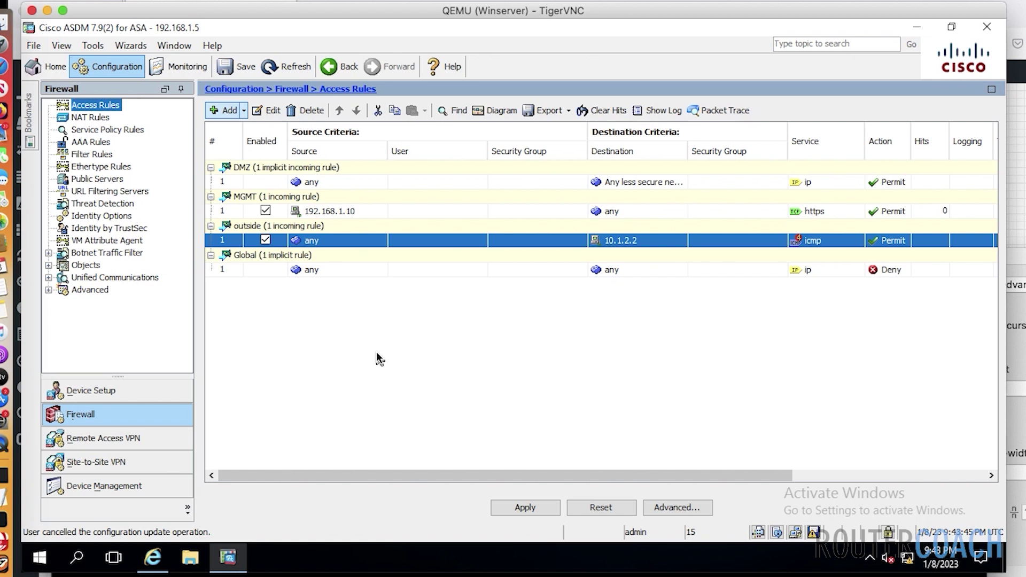
Rename the outside interface's access list to OUTSIDE-to-DMZ
double_click(329, 229)
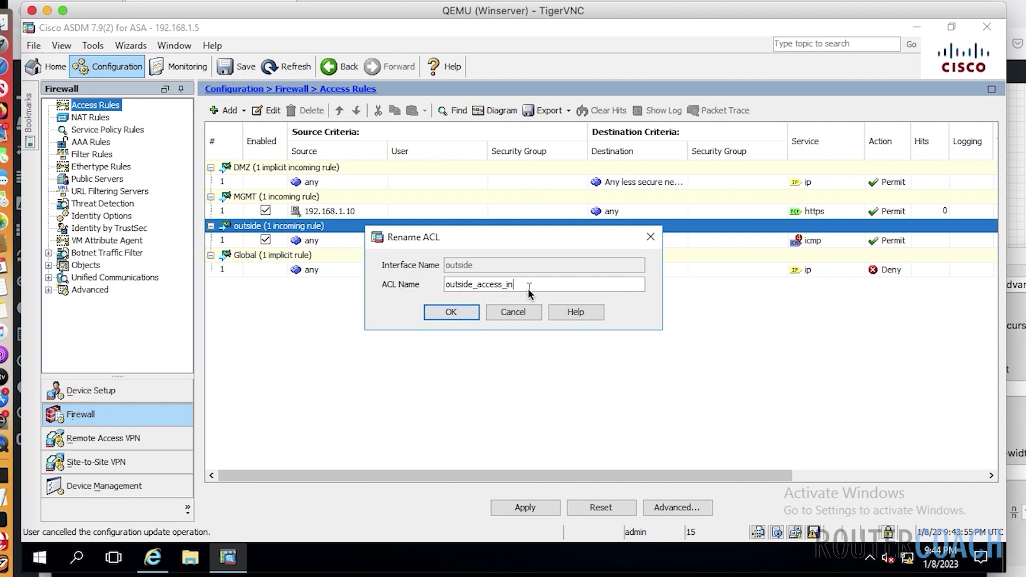
key("BackSpace")
key("BackSpace")
key("BackSpace")
key("BackSpace")
key("BackSpace")
key("BackSpace")
key("BackSpace")
key("BackSpace")
key("BackSpace")
key("BackSpace")
key("BackSpace")
key("BackSpace")
key("BackSpace")
key("BackSpace")
key("BackSpace")
key("BackSpace")
key("BackSpace")
type("OUTSIDE")
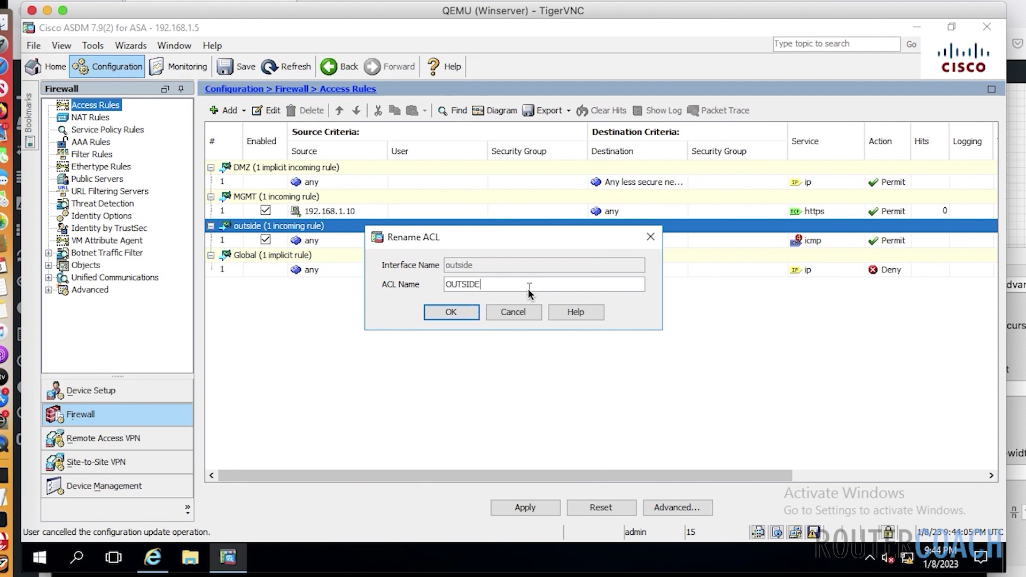
type("-to-DMZ")
left_click(451, 312)
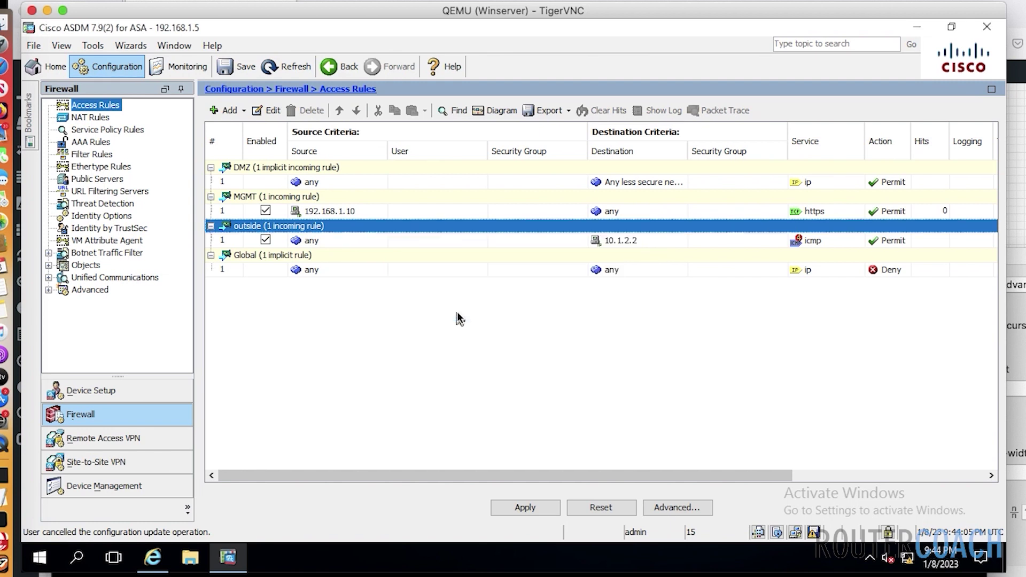
Apply the rename and ICMP rule, sending the commands to the firewall
left_click(542, 509)
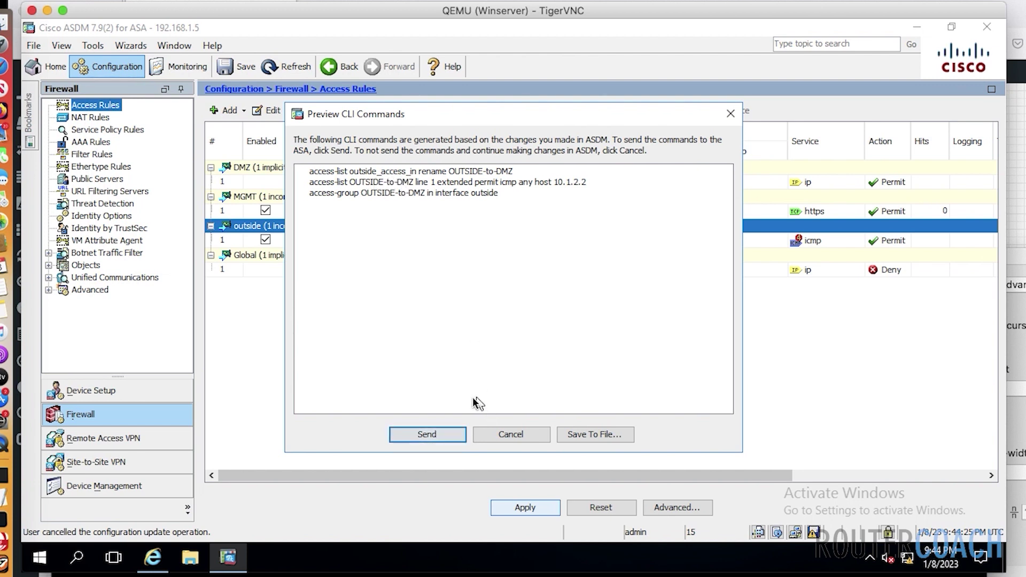
left_click(427, 434)
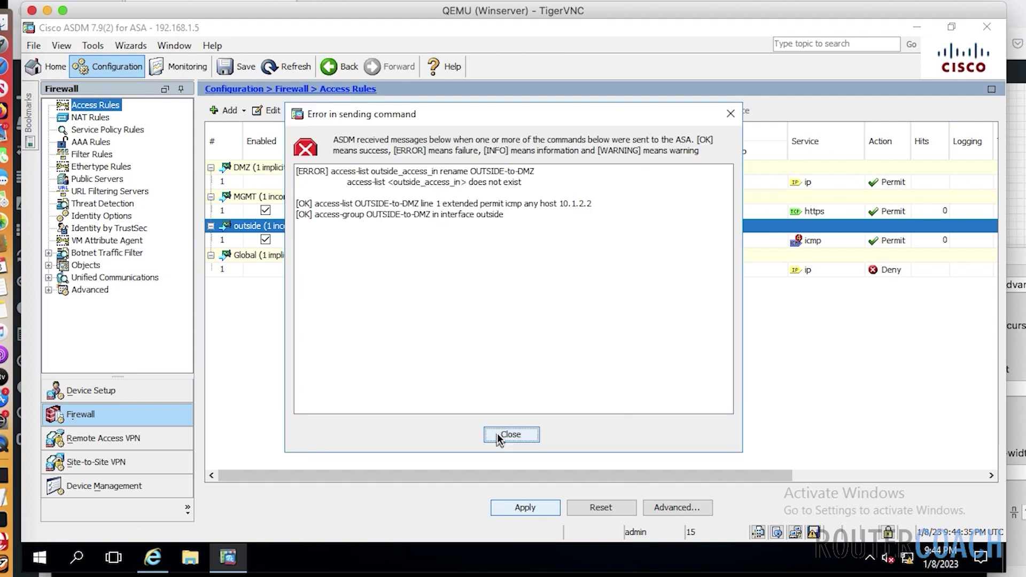
left_click(437, 432)
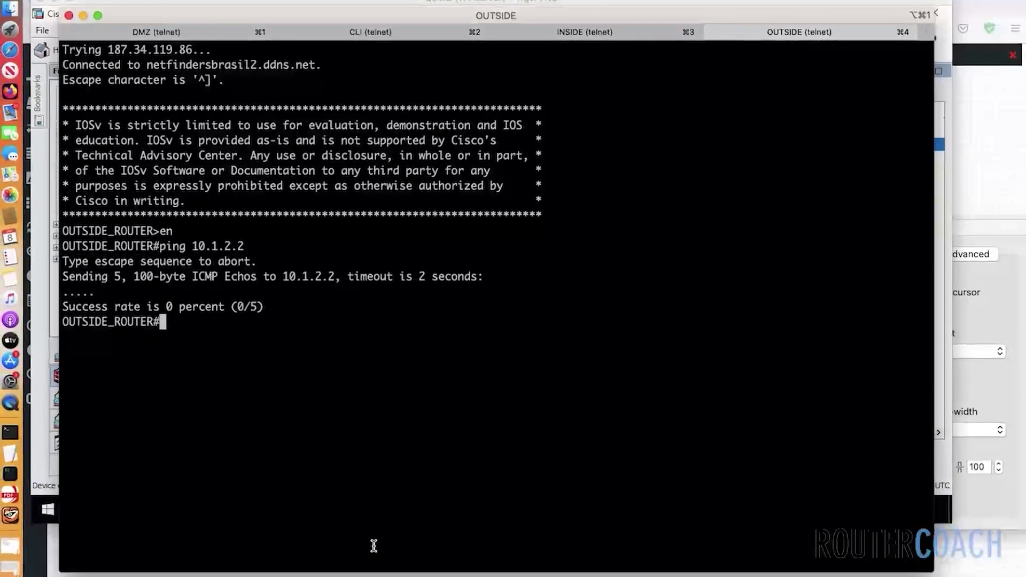
Rerun the ping to 10.1.2.2 from the outside router
key("Up")
key("Return")
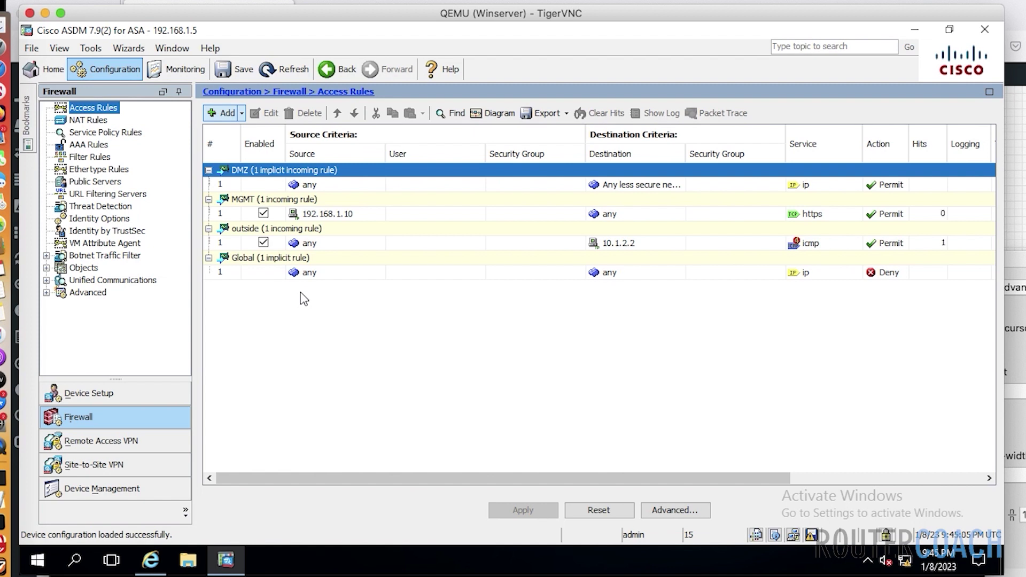
Edit the outside ICMP rule and start a new network object from its source browser
left_click(333, 242)
left_click(334, 243)
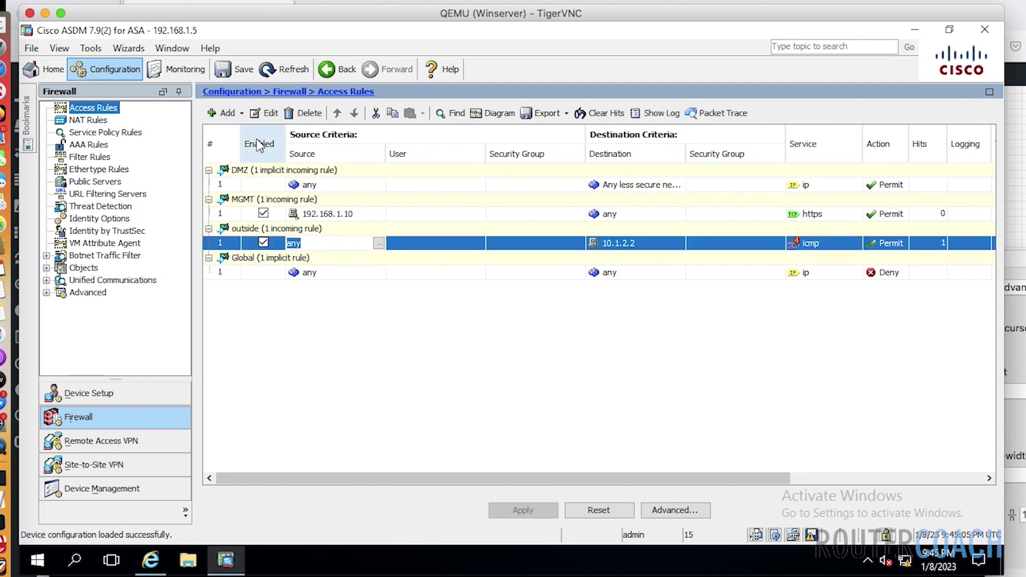
left_click(263, 115)
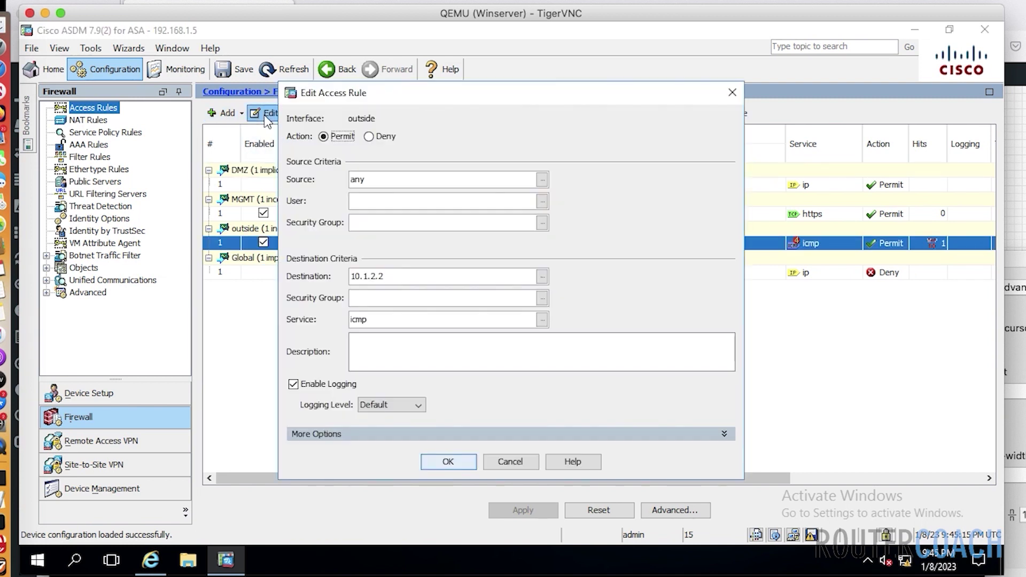
left_click(542, 180)
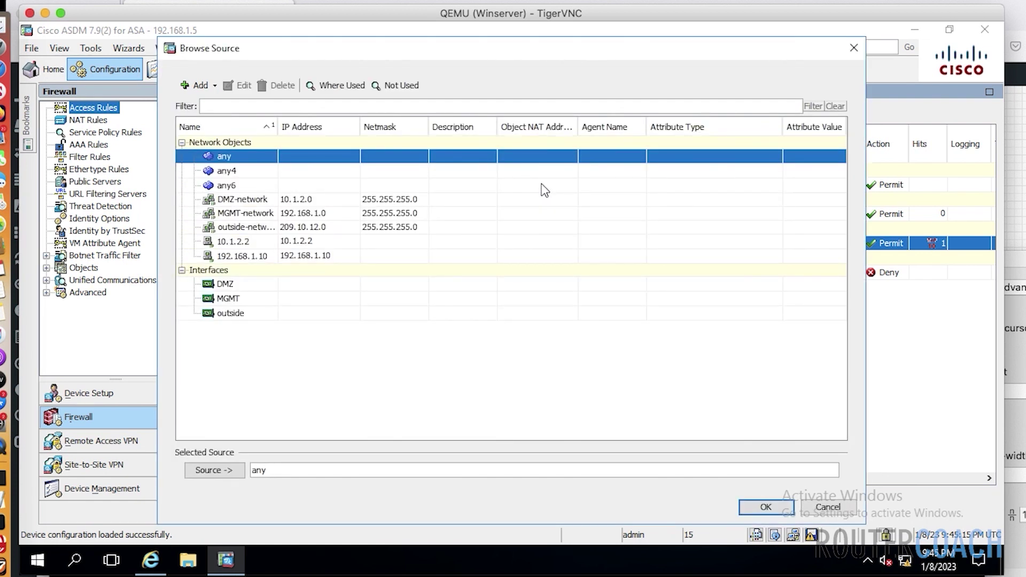
left_click(186, 86)
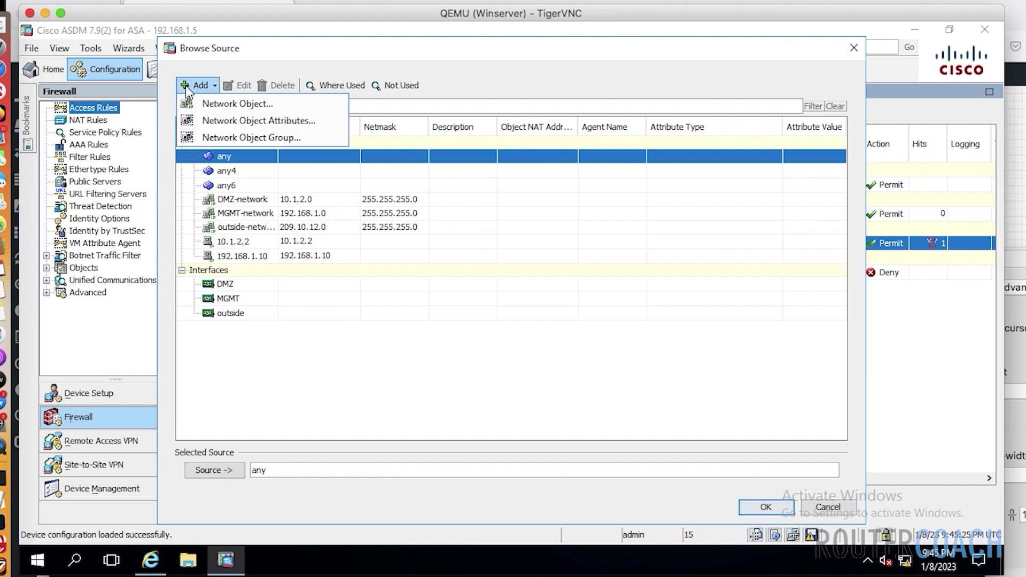
left_click(216, 107)
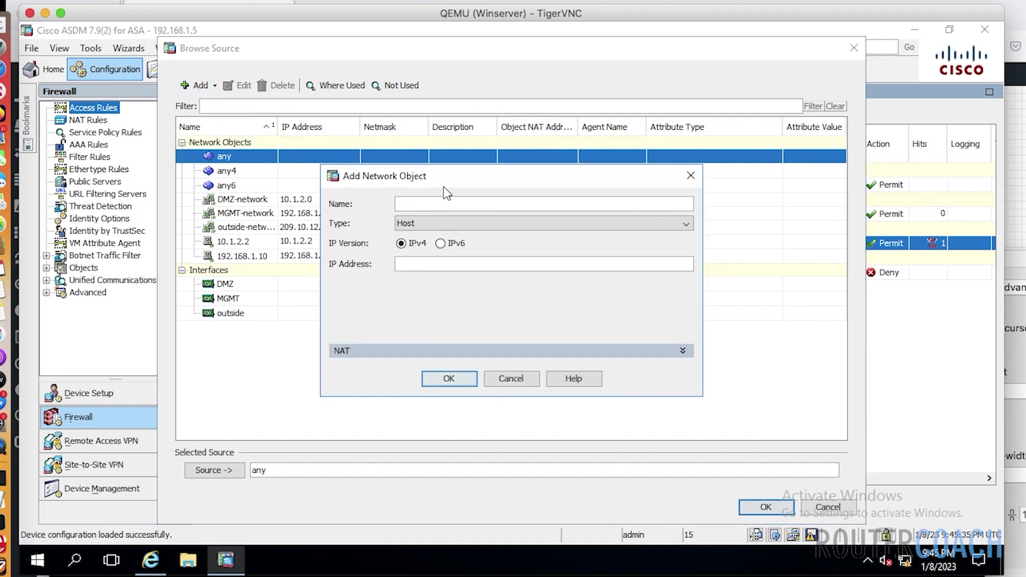
Name the new host object DMZ-ROUTER with IP address 10.1.2.2
type("DM")
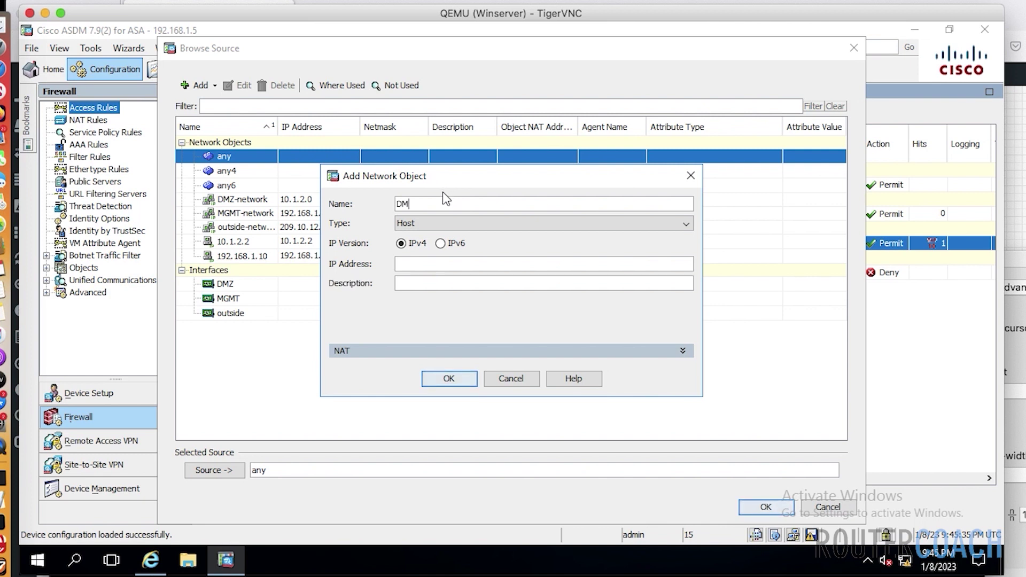
type("Z-ROUTER")
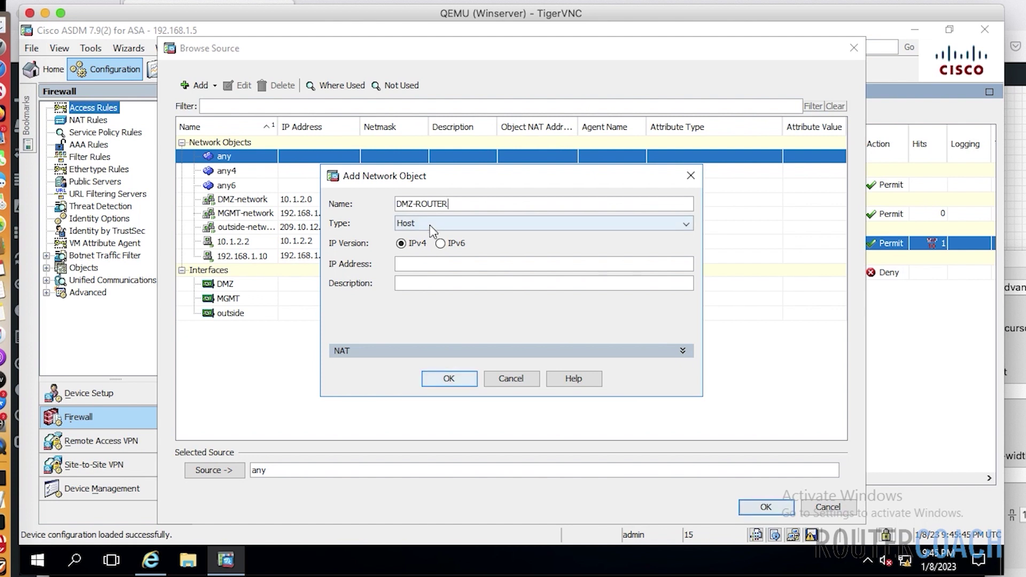
left_click(412, 263)
type("10.1.2.2")
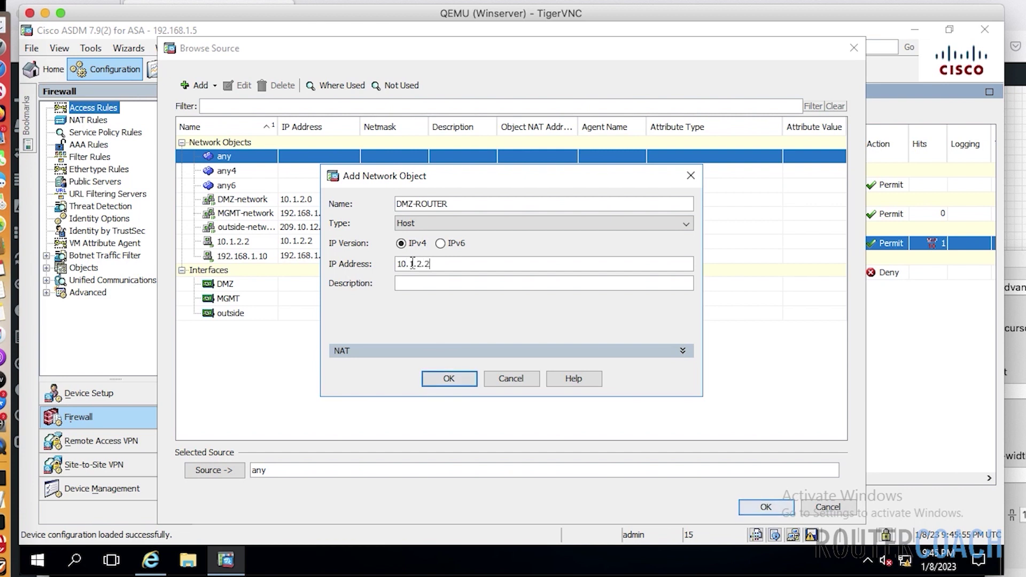
Enable static automatic address translation to 209.10.12.200 and bring up the advanced NAT settings
left_click(684, 350)
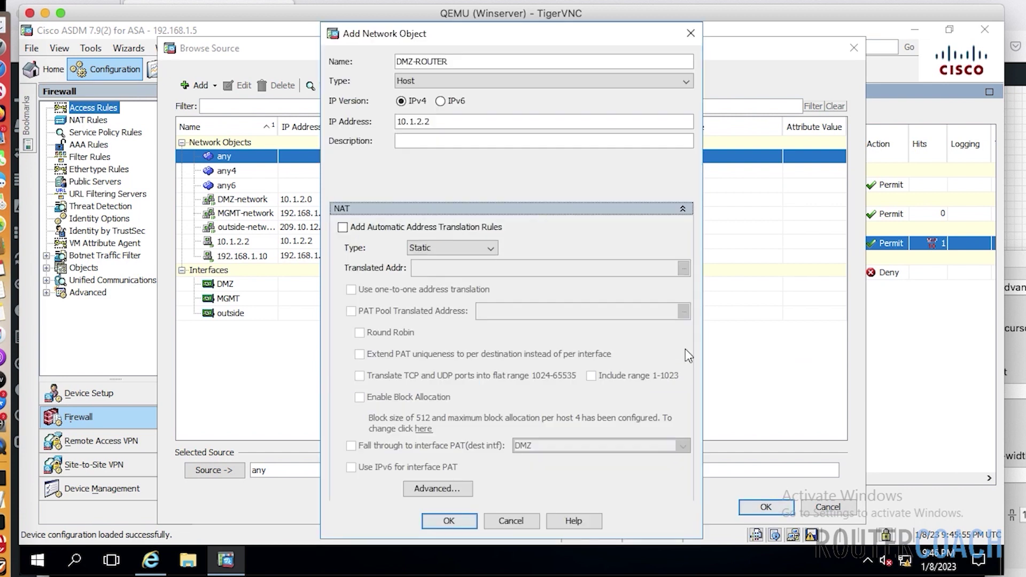
left_click(342, 229)
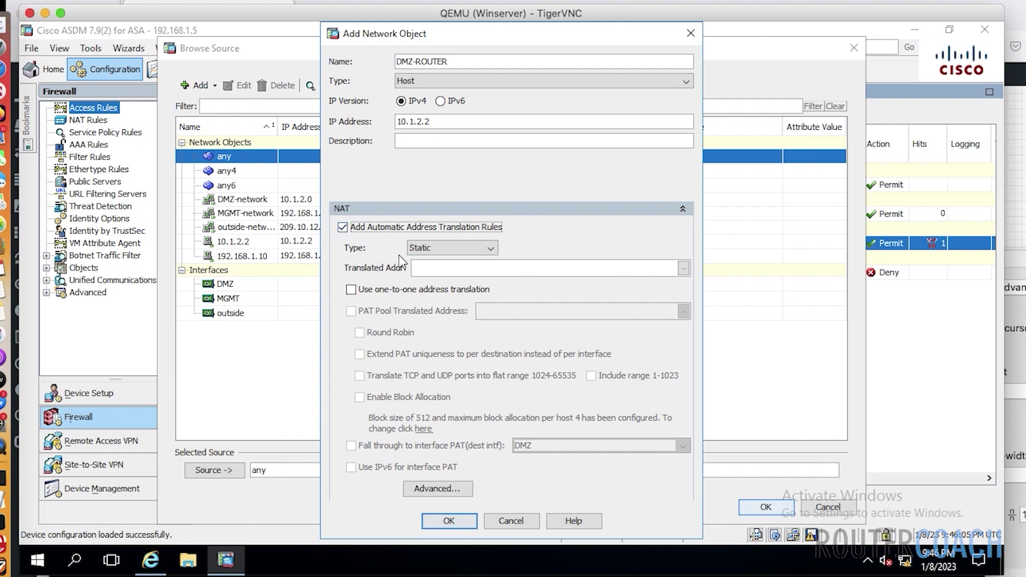
left_click(427, 266)
type("209.1")
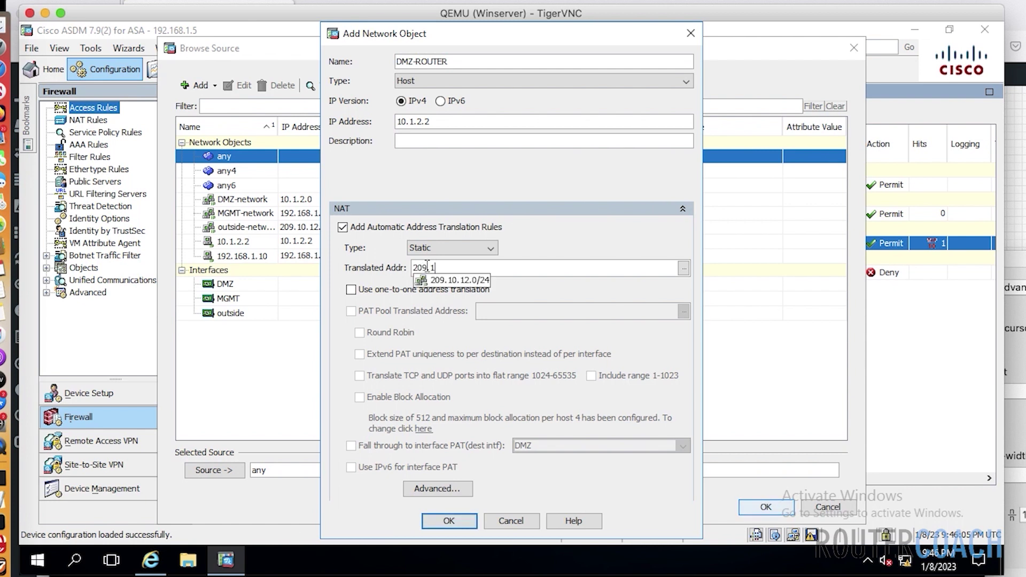
type("0.12.200")
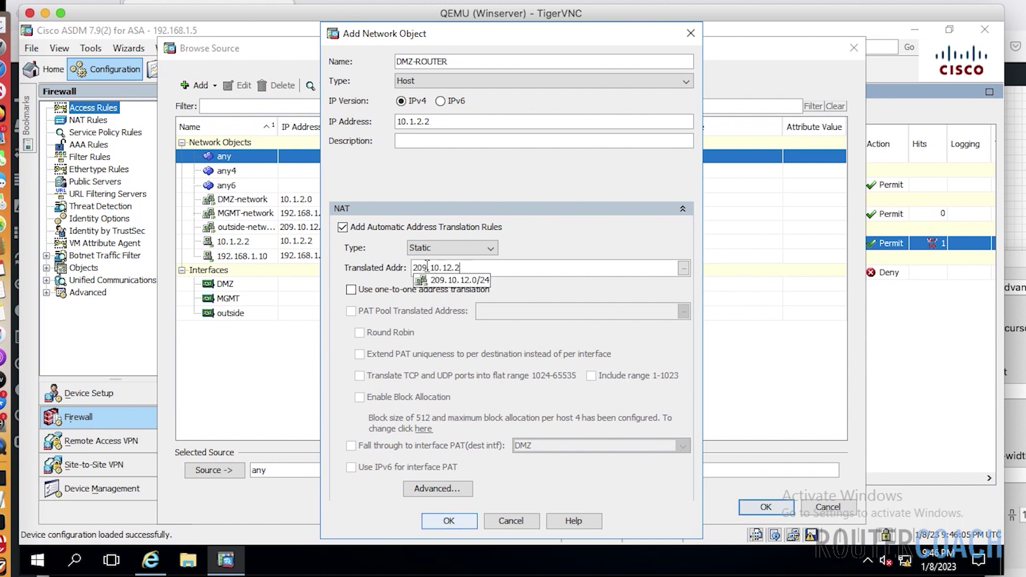
left_click(457, 489)
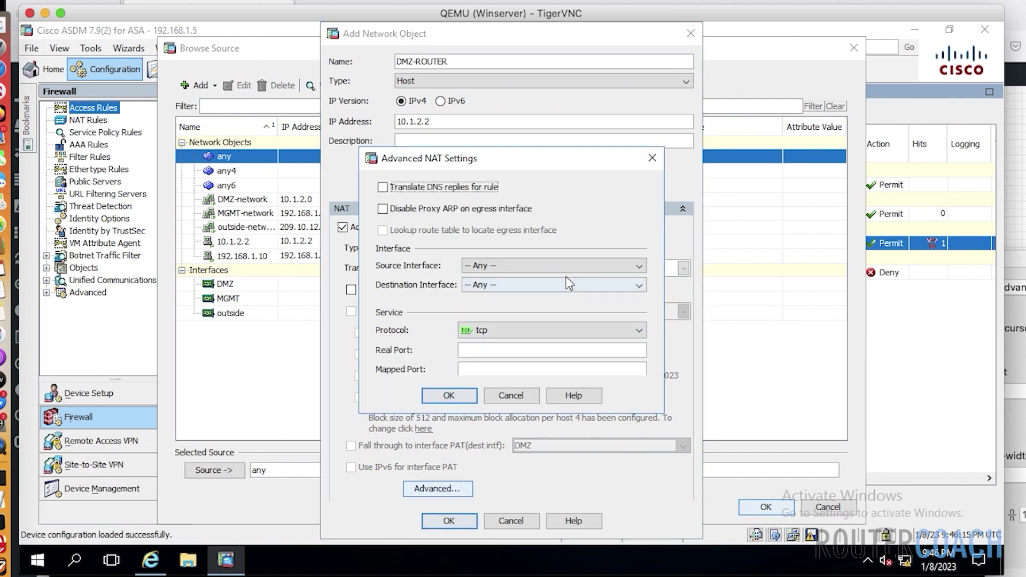
Limit the NAT to source interface DMZ and destination interface outside, then save DMZ-ROUTER
left_click(635, 265)
left_click(532, 317)
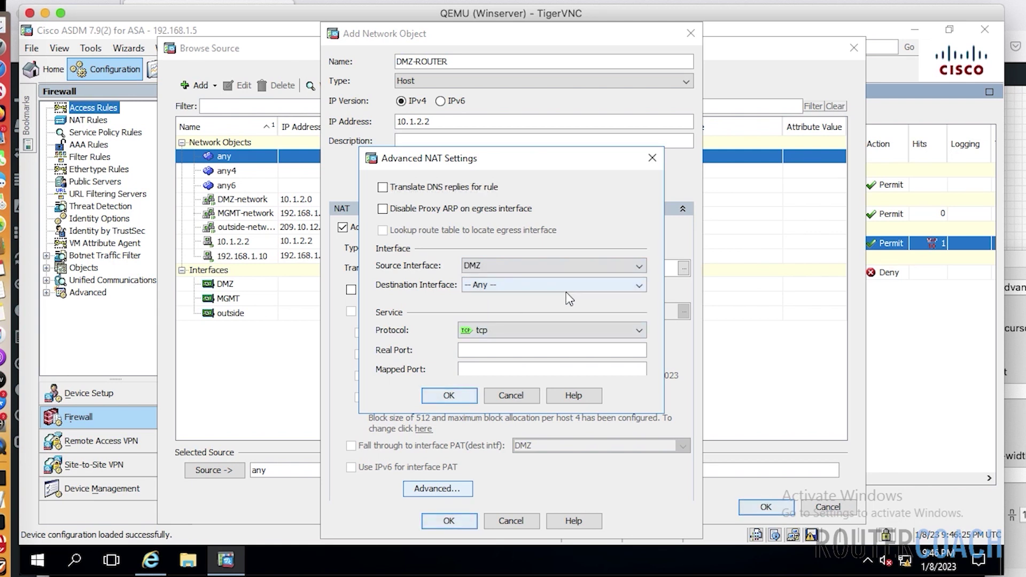
left_click(640, 286)
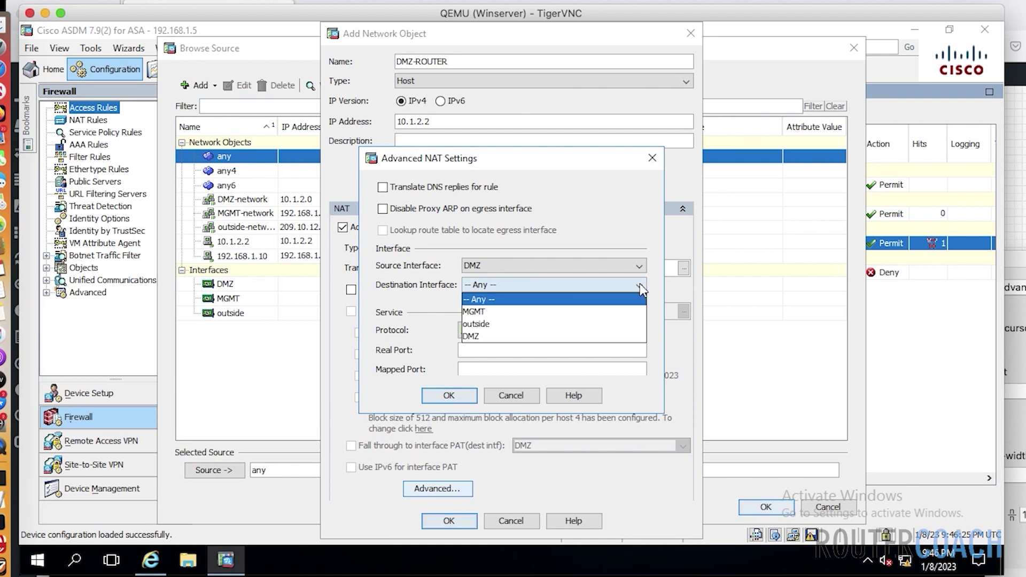
left_click(542, 324)
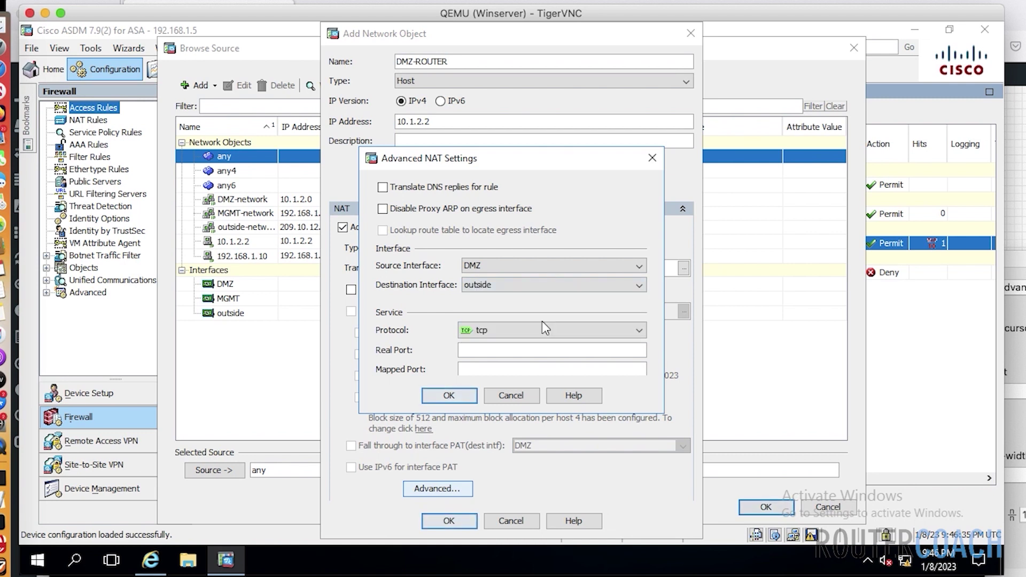
left_click(457, 397)
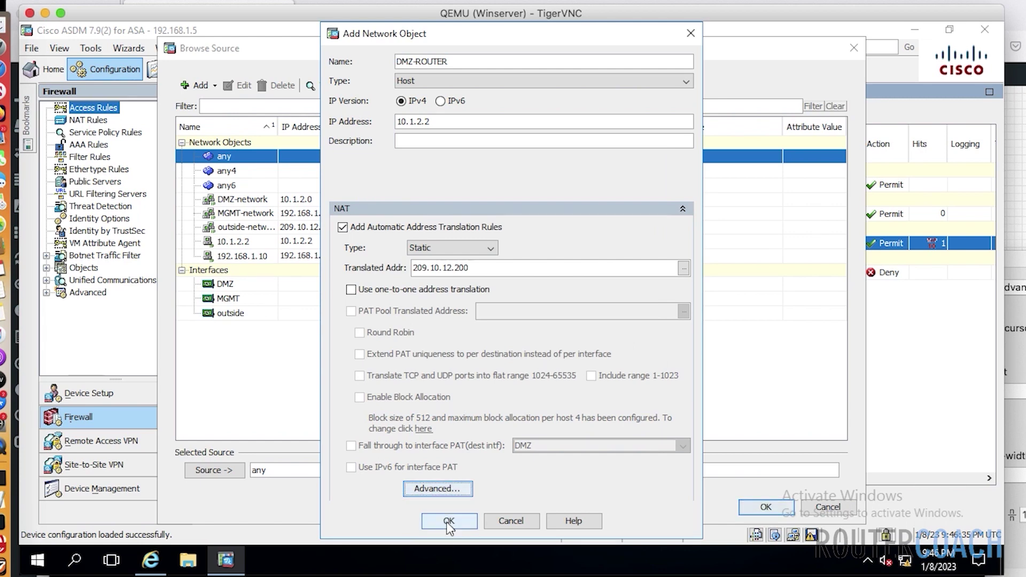
left_click(449, 521)
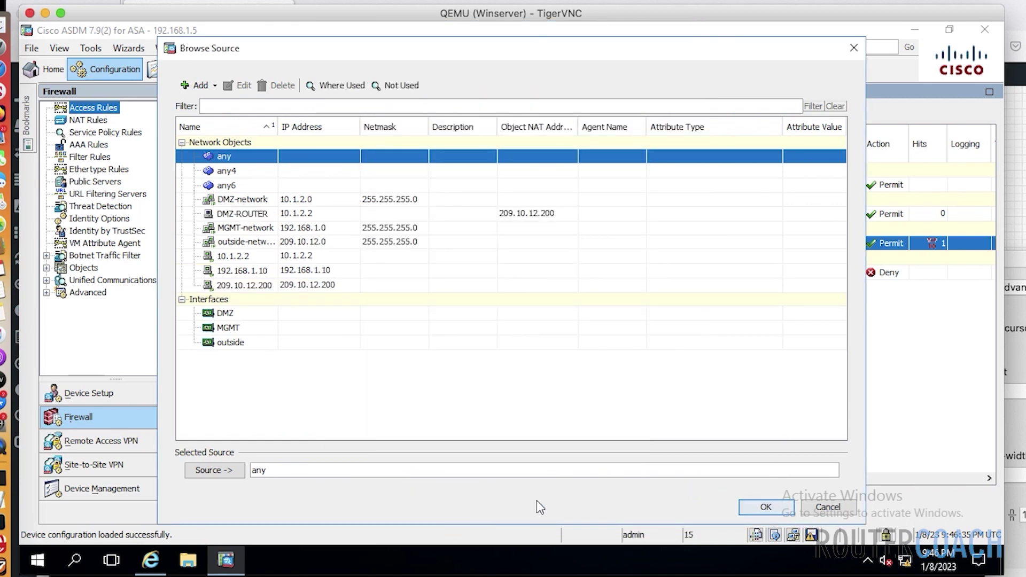
Keep any as the source, confirm the edited rule, and send the changes to the ASA
left_click(766, 506)
left_click(445, 462)
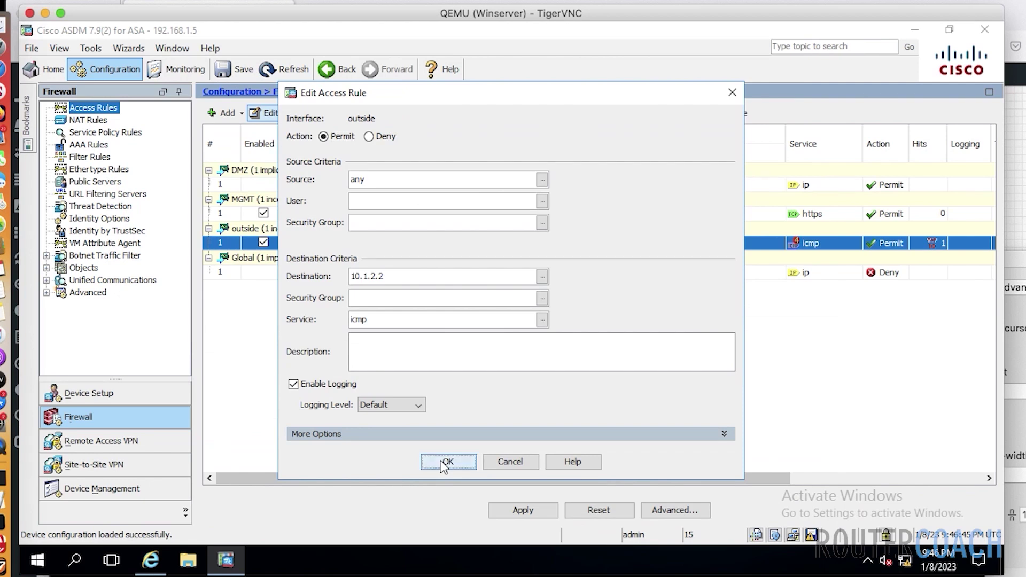
left_click(513, 512)
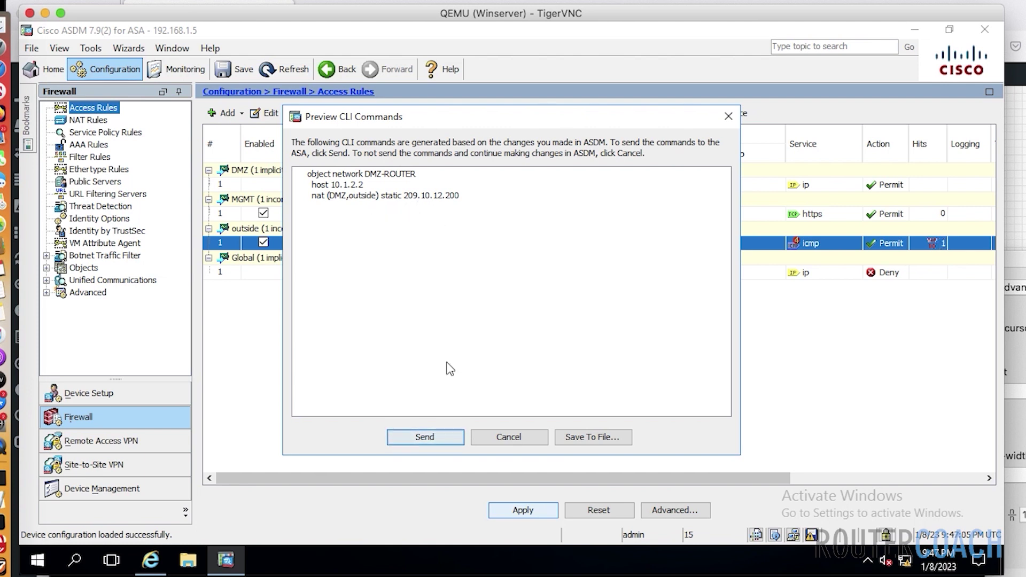
left_click(436, 432)
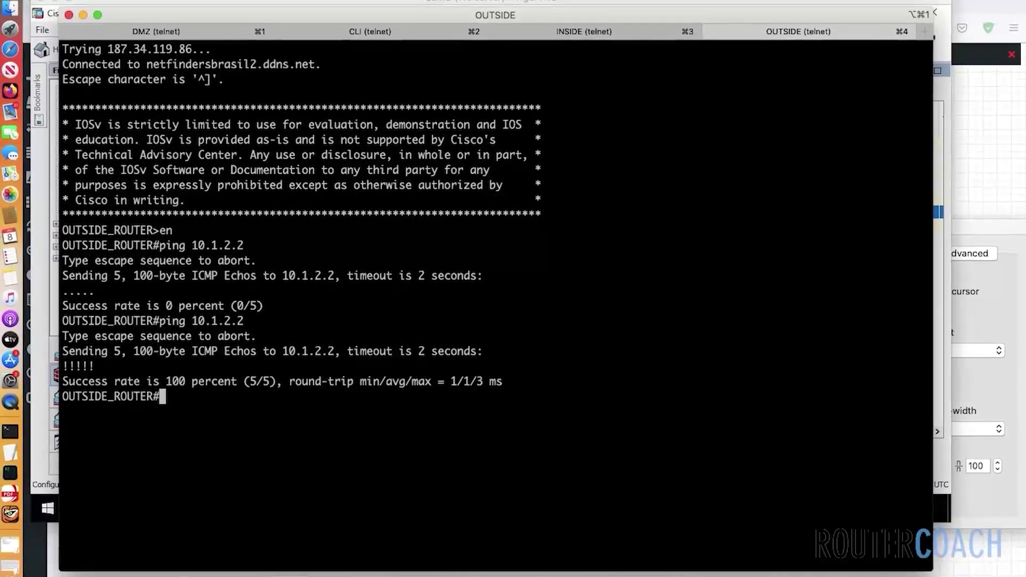
Rerun the ping to 10.1.2.2 from the outside router, then interrupt it
key("Up")
key("Return")
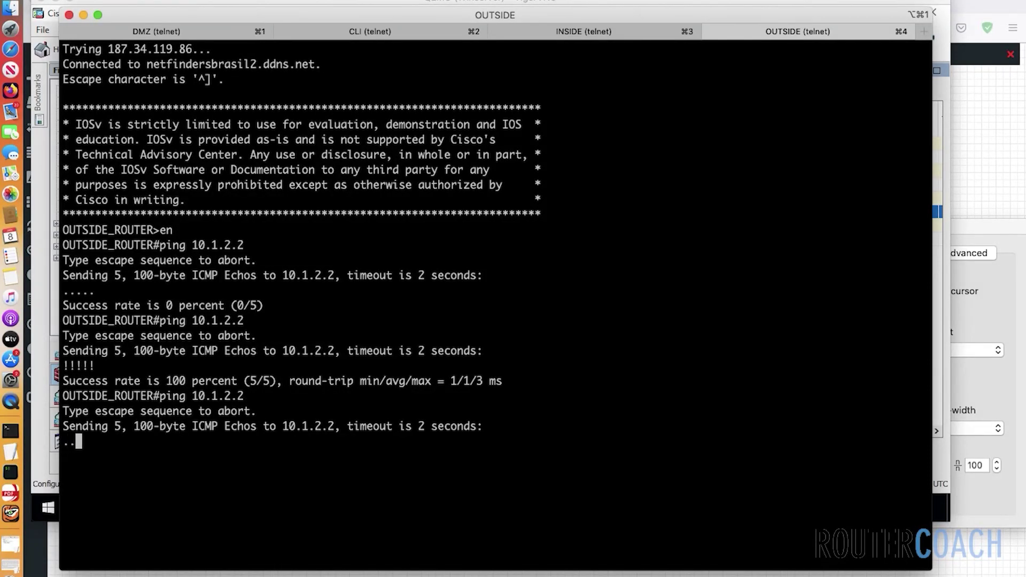
key("ctrl+shift+6")
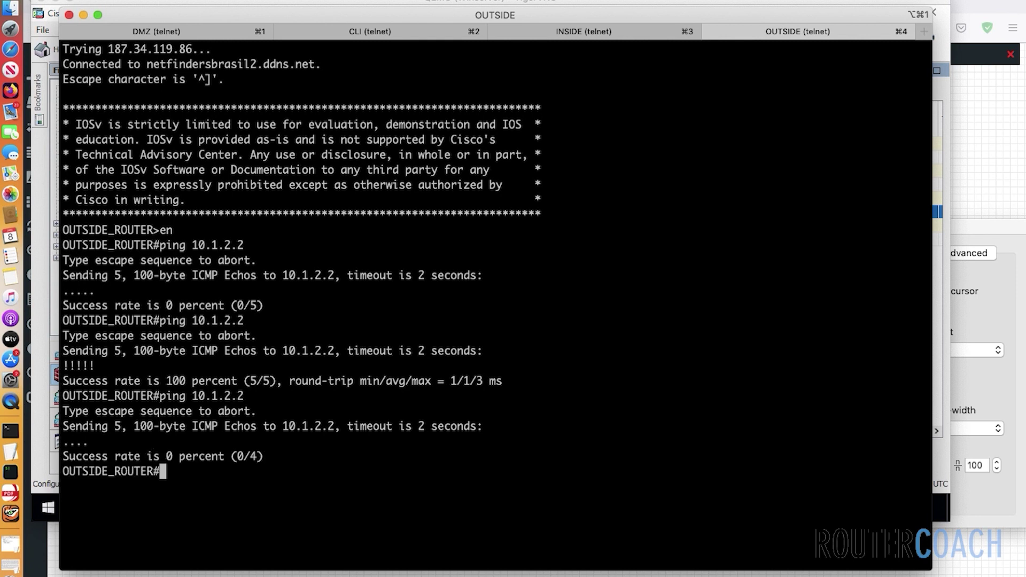
key("Return")
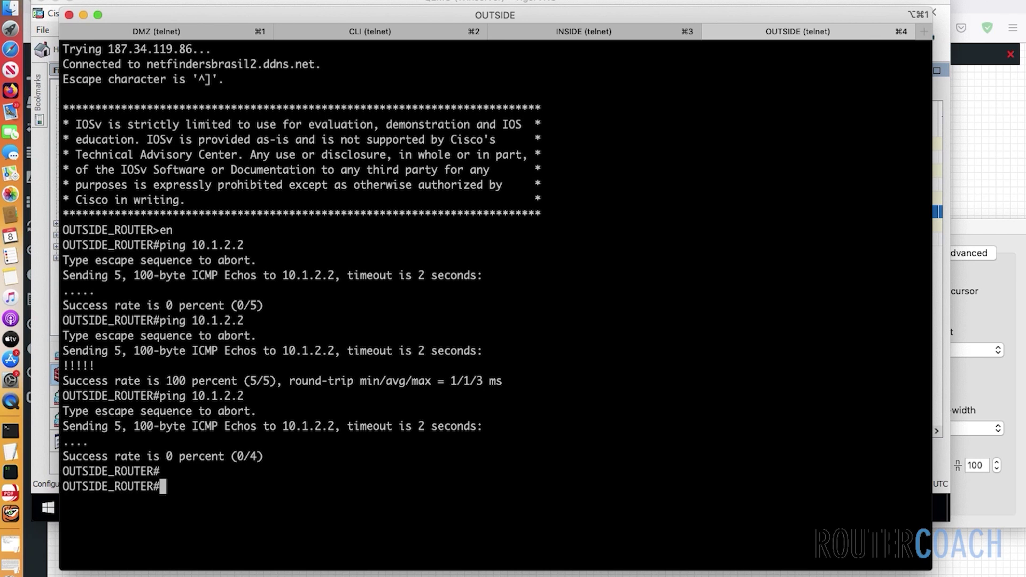
Ping 209.10.12.200, then list the ASA's active translations with show xlate
type("ping 209.1")
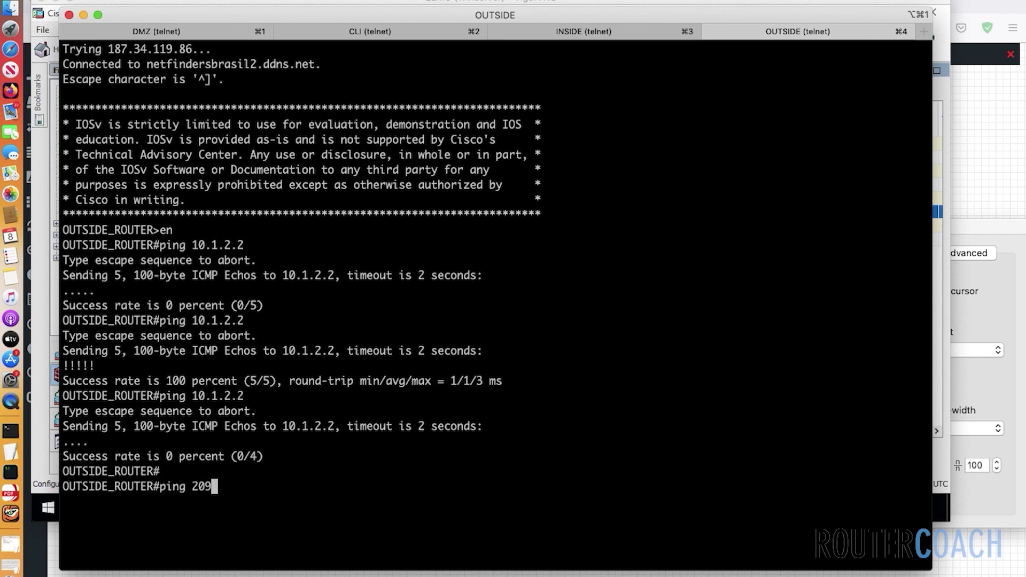
type("0.12.200 r")
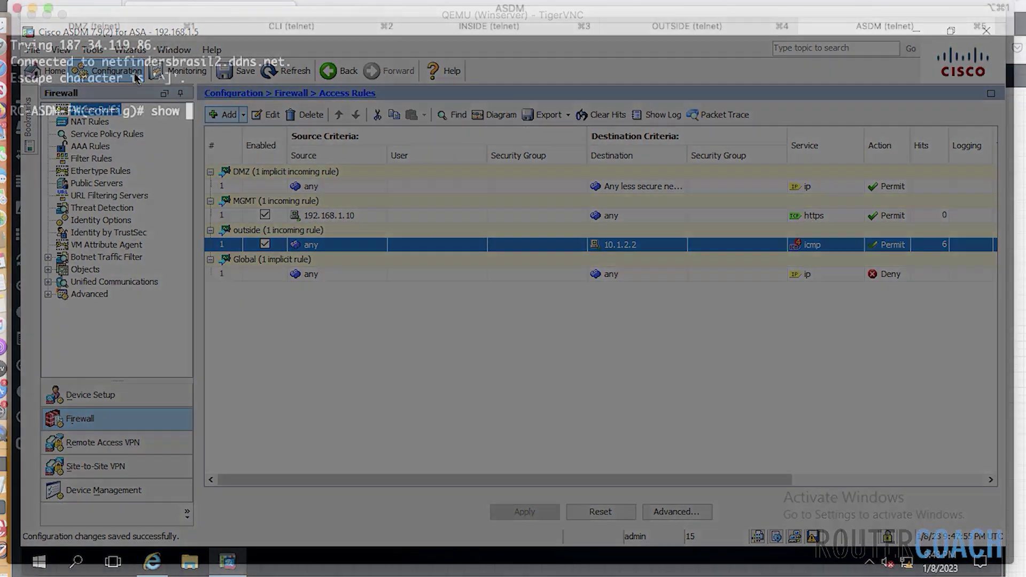
type("xlat")
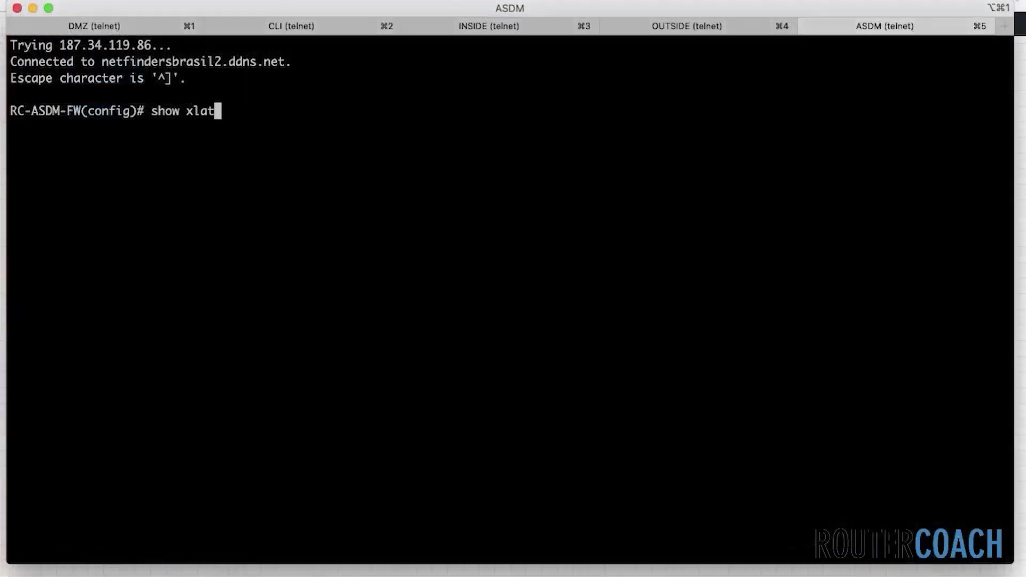
type("e")
key("Return")
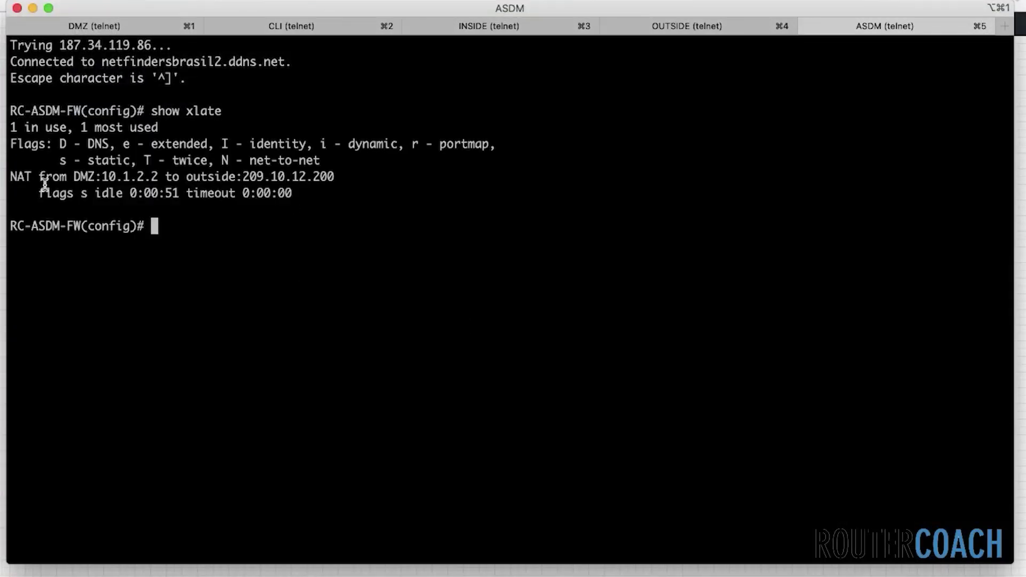